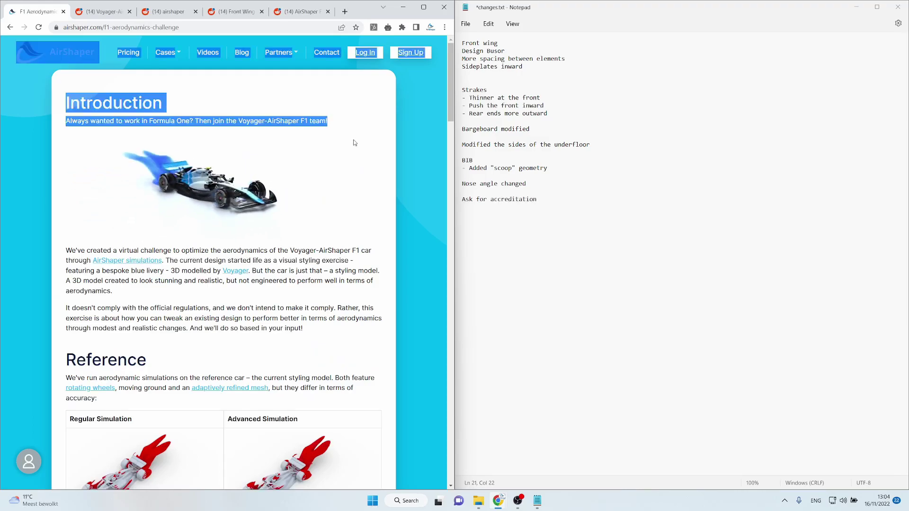
- Examine the cell counts and reference results of the Regular and Advanced simulations on the F1 aerodynamics challenge page
left_click(354, 142)
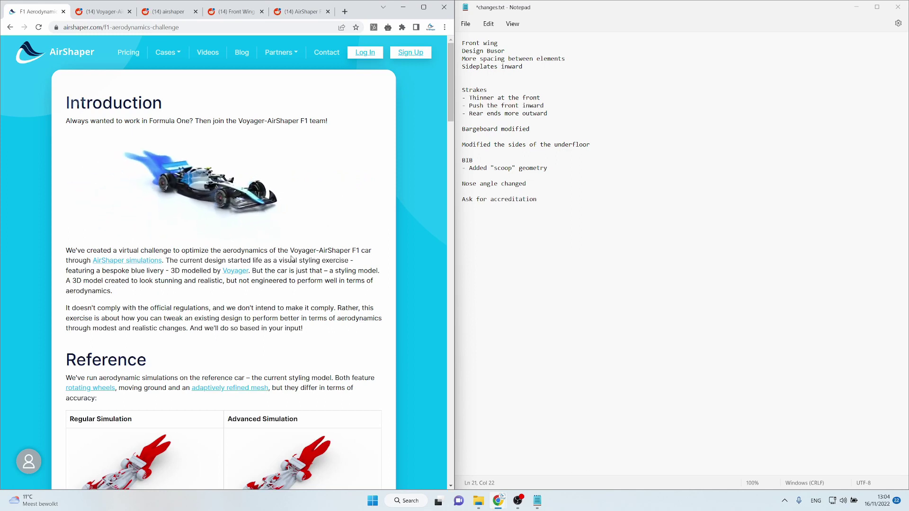
scroll(298, 255, "down", 3)
scroll(298, 254, "down", 1)
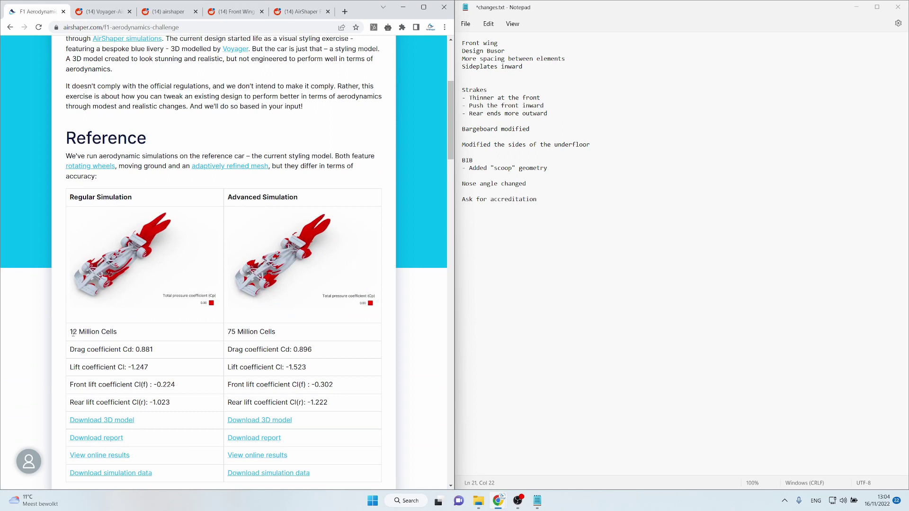
left_click_drag(70, 332, 126, 333)
left_click(126, 333)
left_click_drag(228, 332, 279, 337)
left_click(280, 339)
scroll(320, 323, "down", 6)
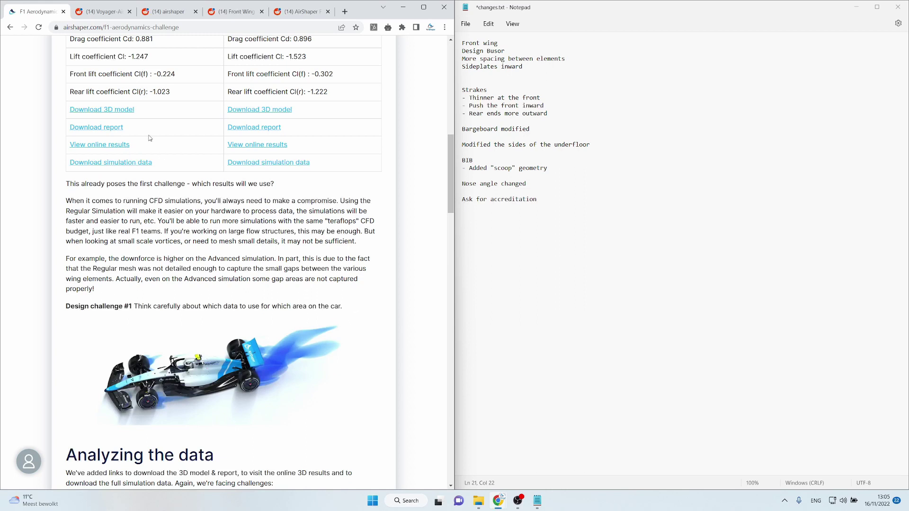
- View the Voyager-AirShaper F1 challenge post on Reddit and skim the "Analysis of AIRSHAPERS F1 Car Model" video in the r/airshaper feed
left_click(105, 13)
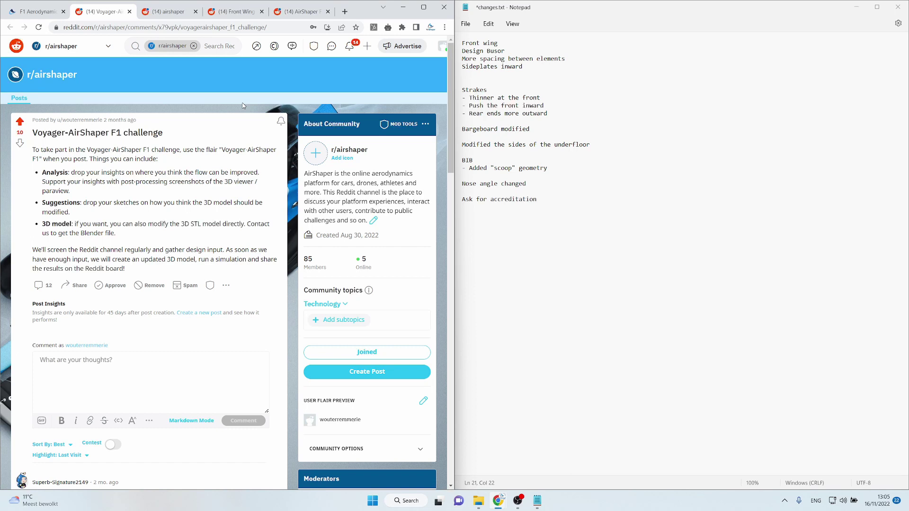
left_click(167, 11)
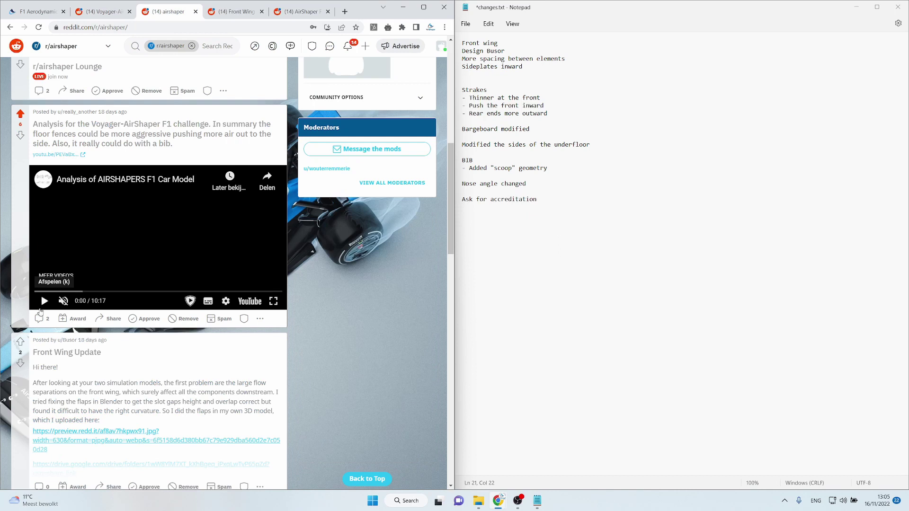
left_click(45, 302)
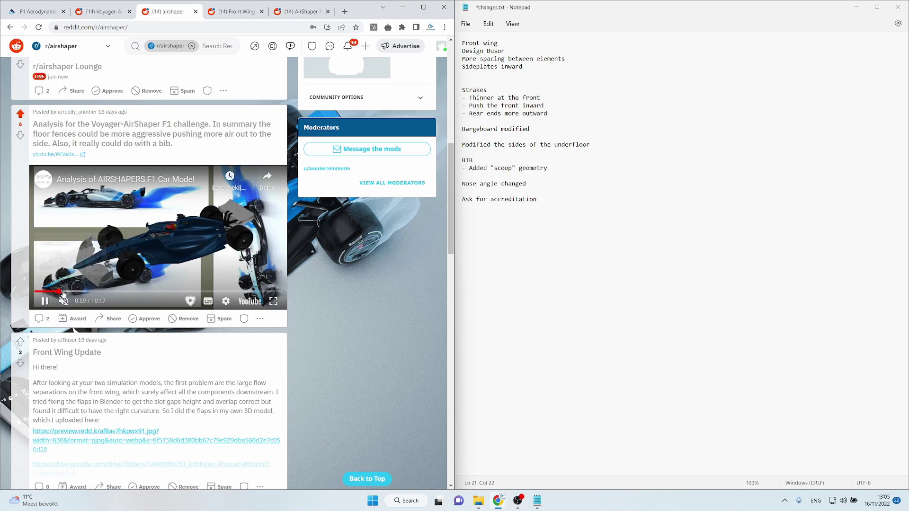
left_click(84, 292)
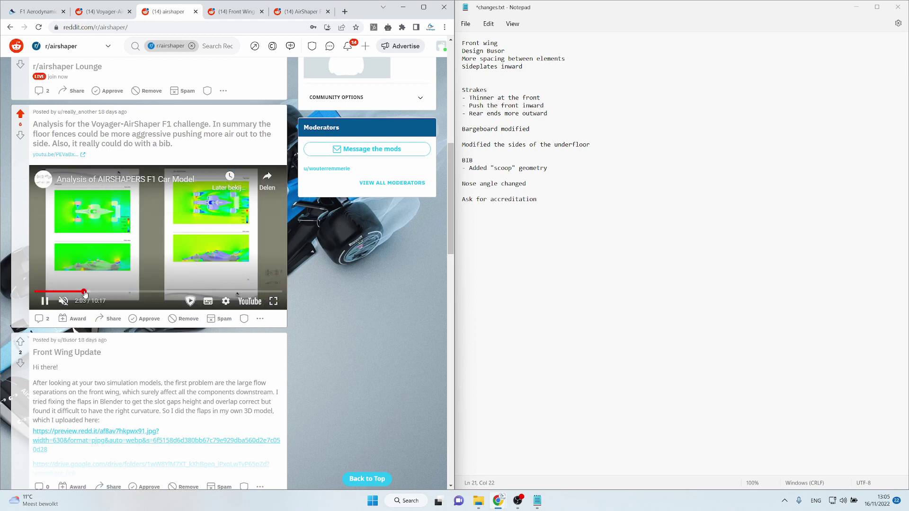
left_click_drag(84, 292, 103, 292)
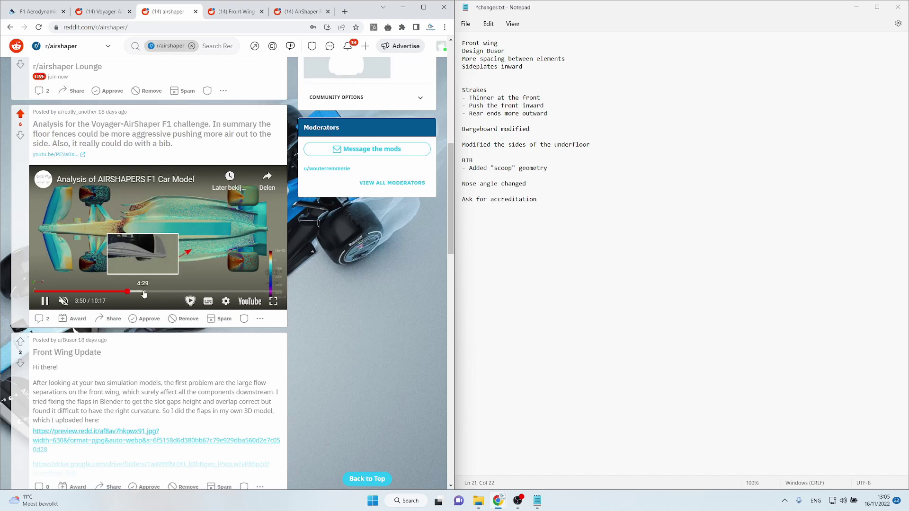
left_click(145, 292)
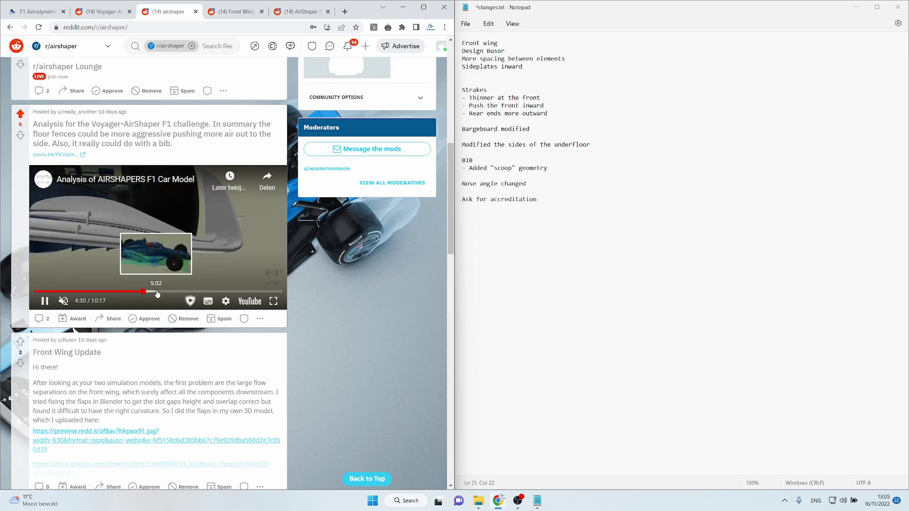
left_click(157, 292)
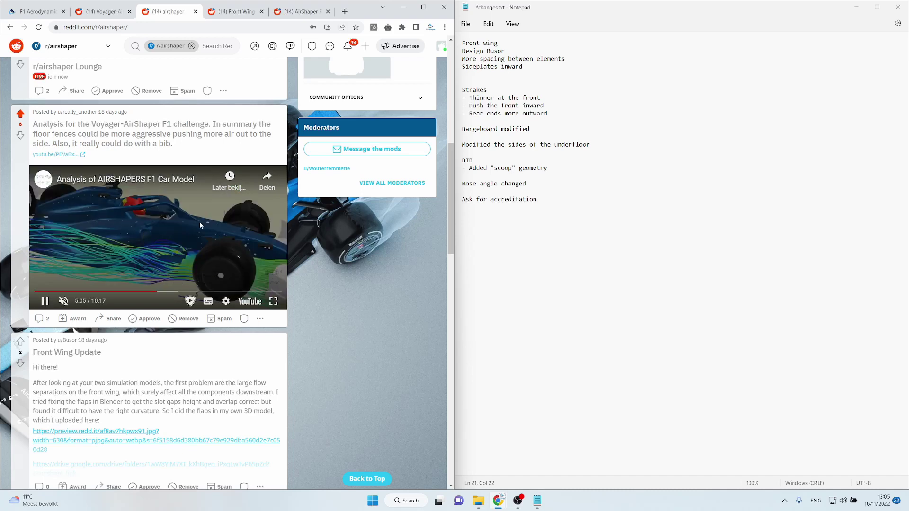
left_click(177, 292)
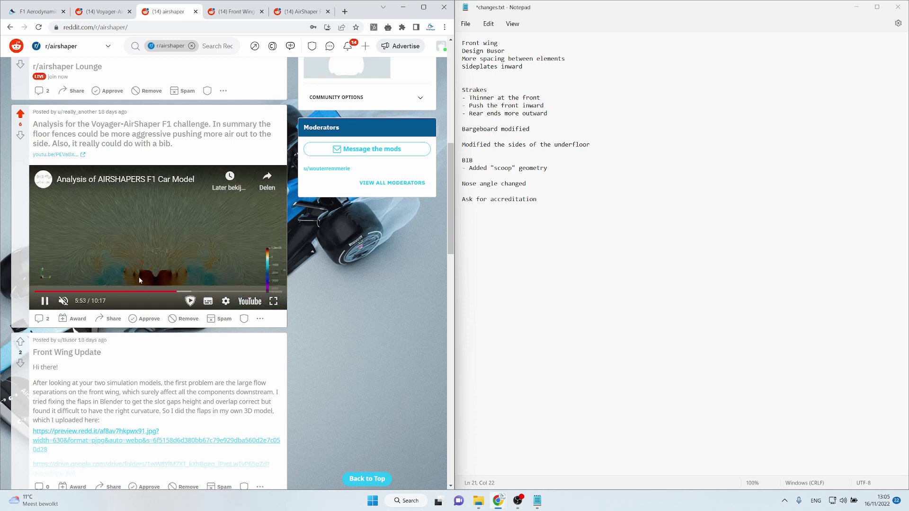
left_click(45, 301)
- Read the opening paragraph of the Front Wing Update post about flow separation and the redesigned flaps
left_click(231, 11)
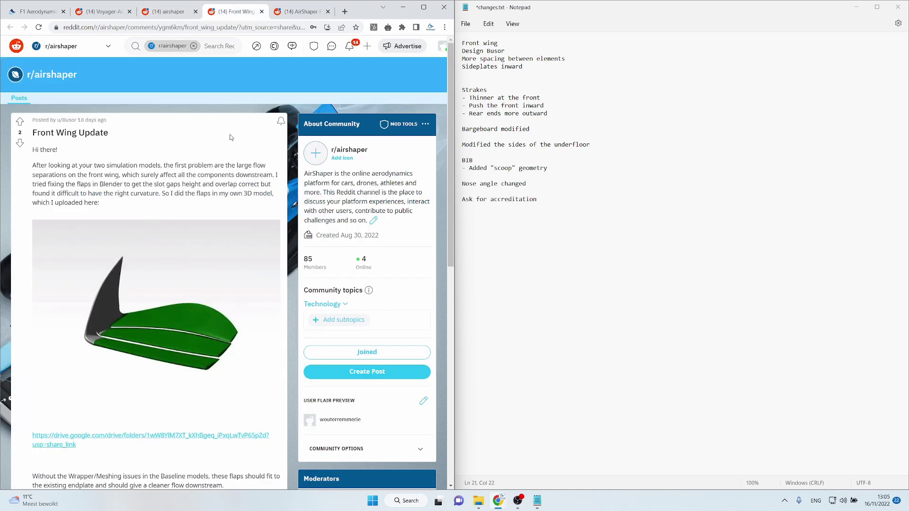
left_click_drag(124, 204, 55, 164)
left_click(56, 163)
left_click_drag(118, 204, 81, 174)
left_click(82, 174)
- Go through all eight pages of the AirShaper F1 Challenge Front End Analysis post
left_click(303, 14)
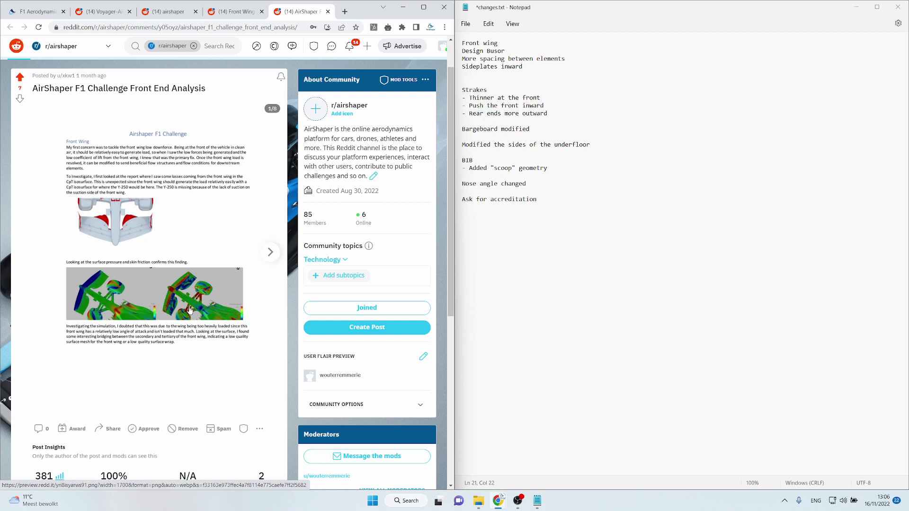
left_click(272, 259)
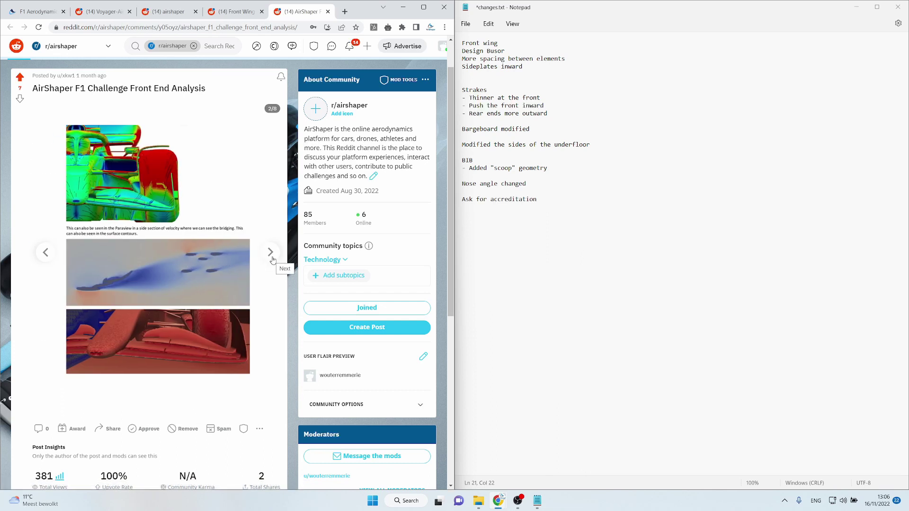
left_click(272, 258)
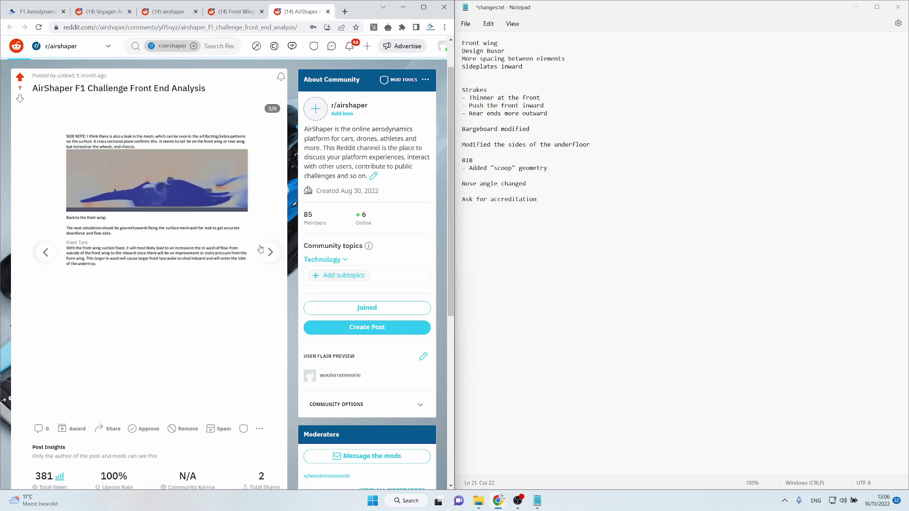
left_click(271, 254)
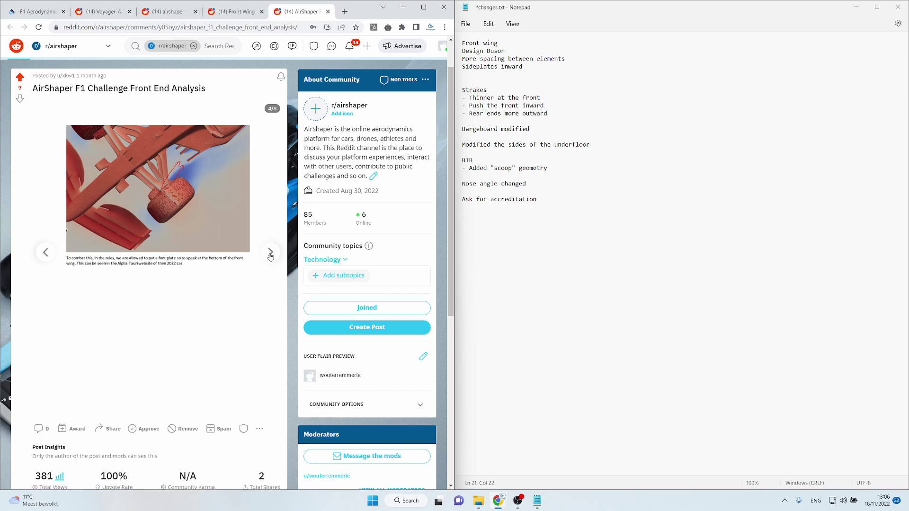
left_click(270, 252)
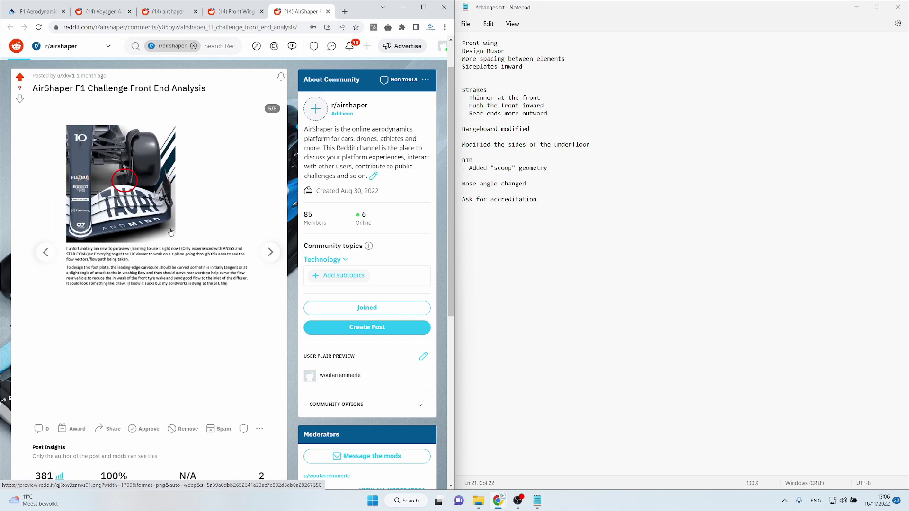
left_click(271, 253)
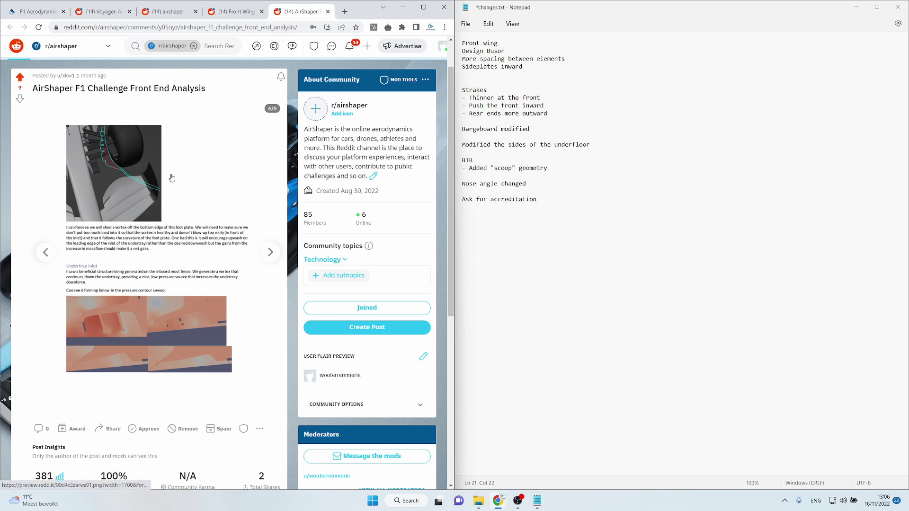
left_click(270, 255)
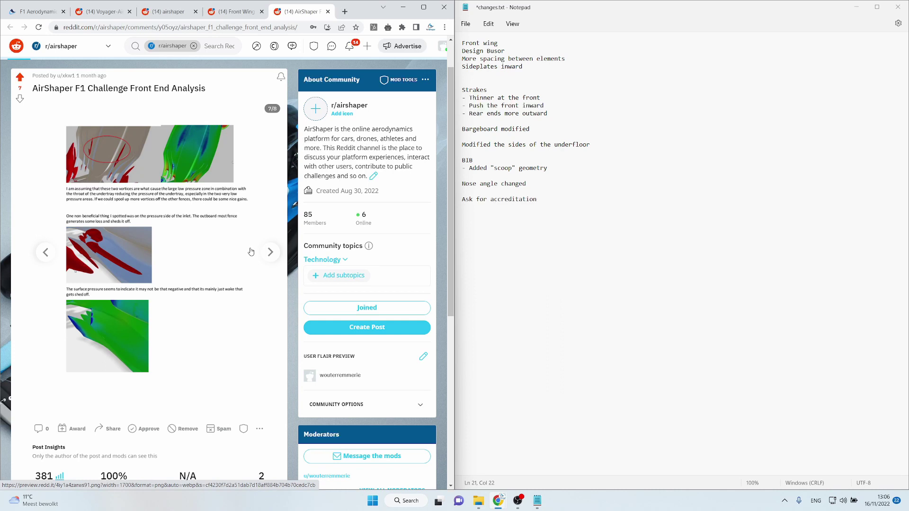
left_click(269, 252)
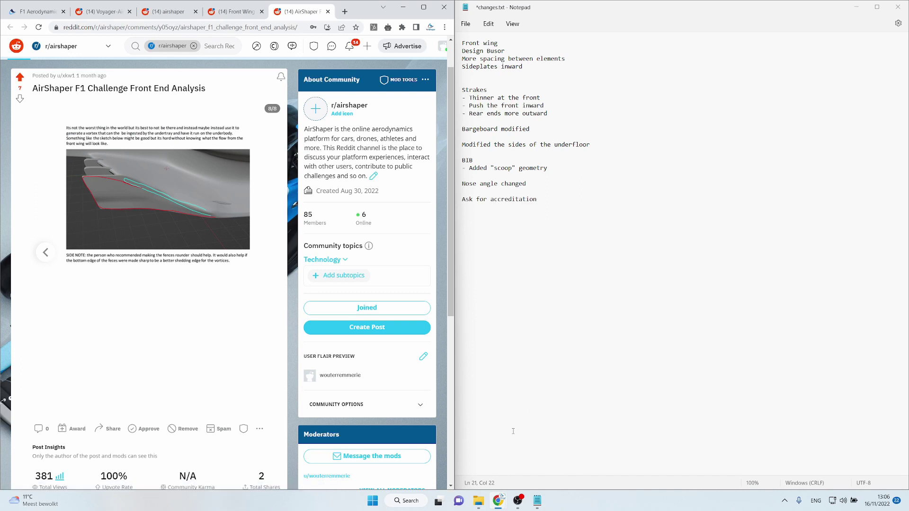
- Bring up the original Voyager - AirShaper F1 car project and the Aero Update 1 project side by side
left_click(480, 45)
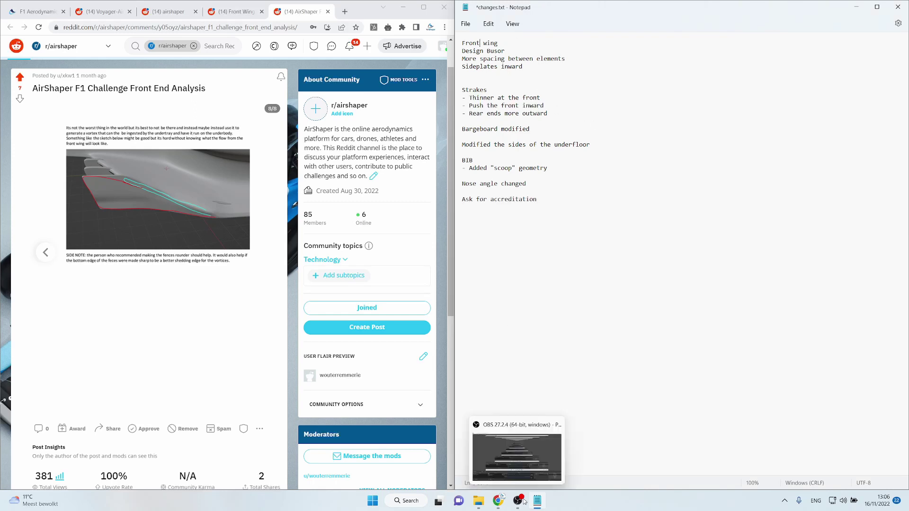
mouse_move(498, 500)
left_click(515, 459)
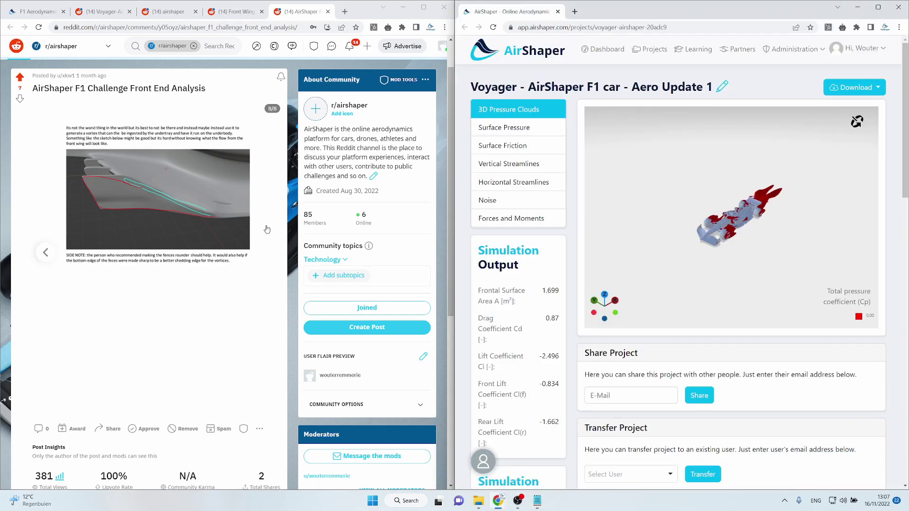
mouse_move(478, 501)
mouse_move(505, 503)
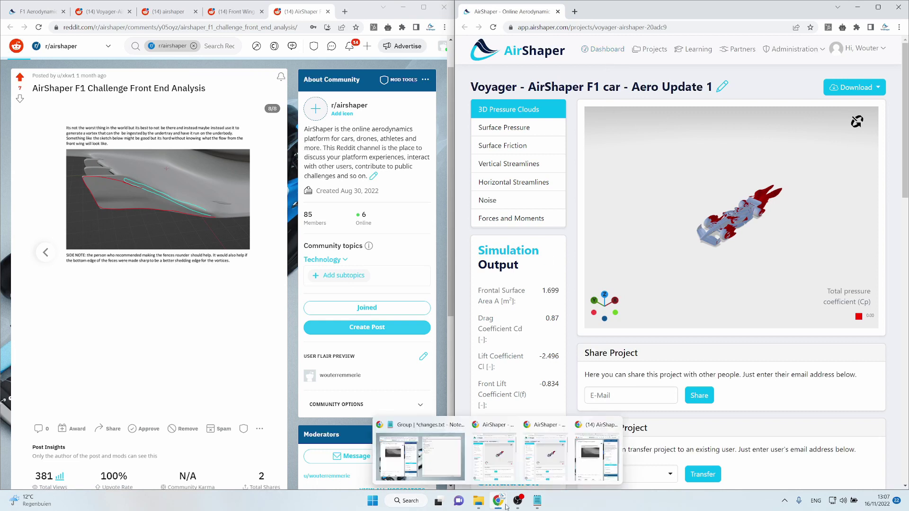
left_click(548, 460)
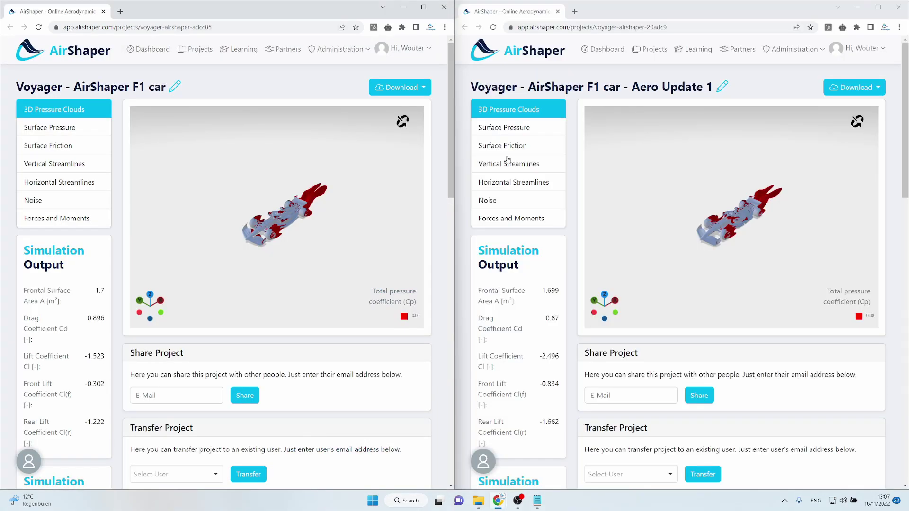
- Compare the drag and lift coefficients of the original F1 car with those of Aero Update 1
scroll(291, 228, "up", 3)
scroll(292, 228, "up", 3)
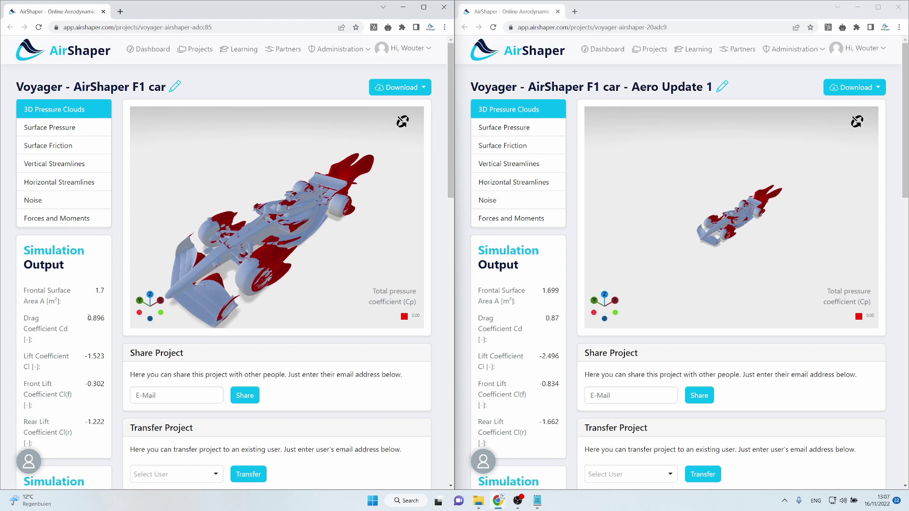
mouse_move(87, 318)
left_mouse_down()
mouse_move(102, 318)
mouse_move(87, 319)
left_mouse_up()
left_click(107, 324)
left_click(540, 321)
left_click(100, 349)
left_click_drag(85, 356, 105, 358)
left_click(105, 358)
left_click(538, 355)
double_click(545, 355)
left_click(551, 358)
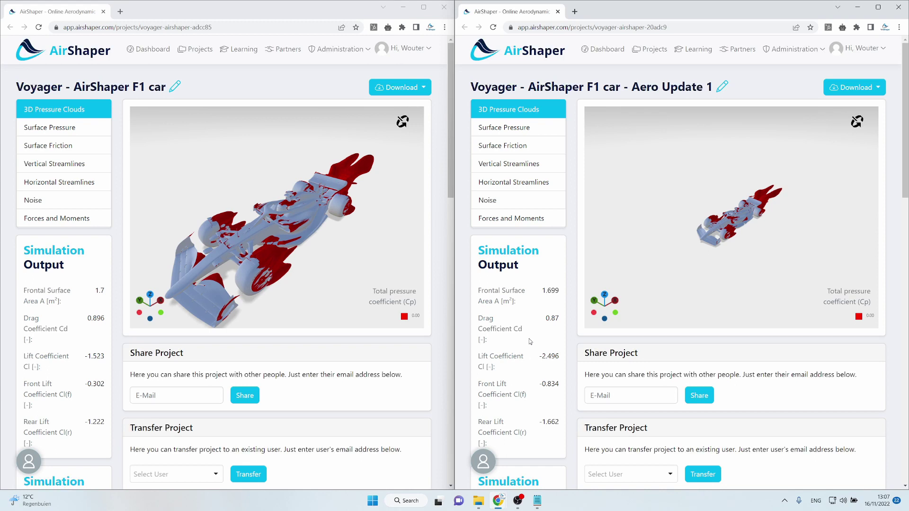
- Compare the 3D pressure clouds around the front wings of both cars from low frontal and angled viewpoints
left_click_drag(273, 186, 260, 171)
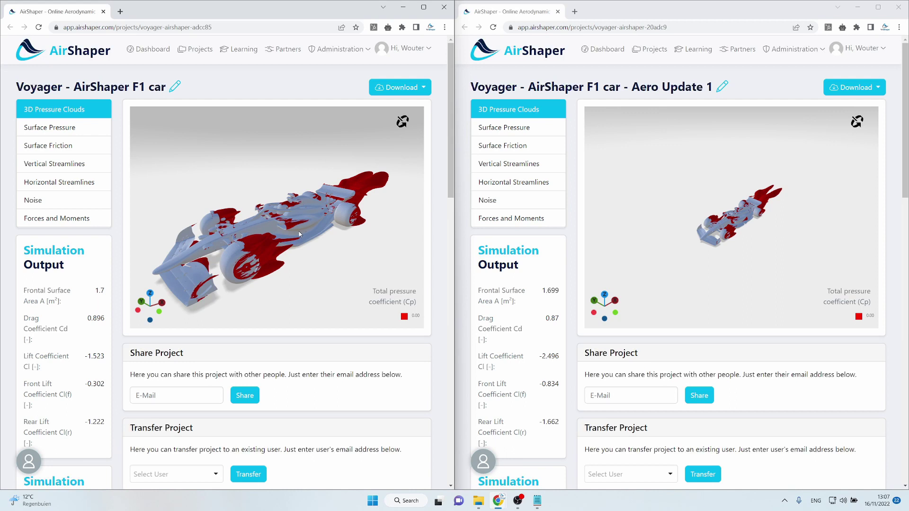
left_click(726, 218)
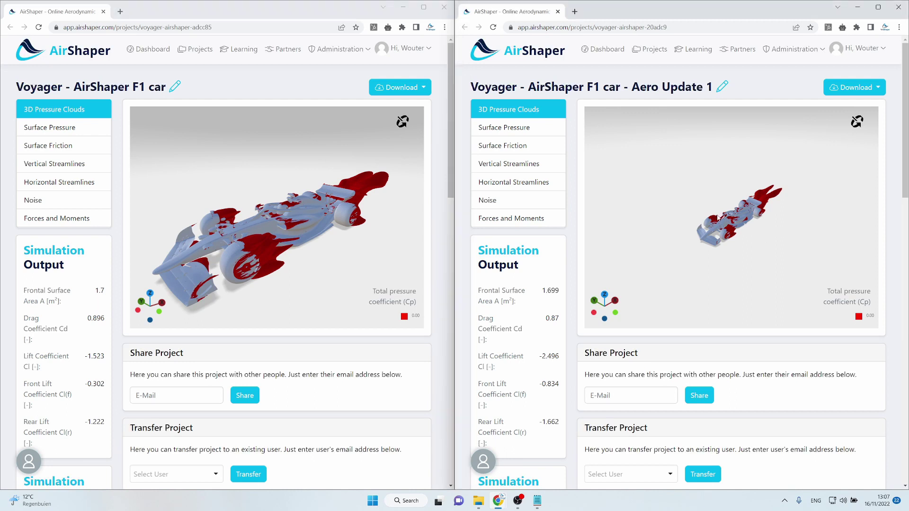
scroll(730, 235, "up", 8)
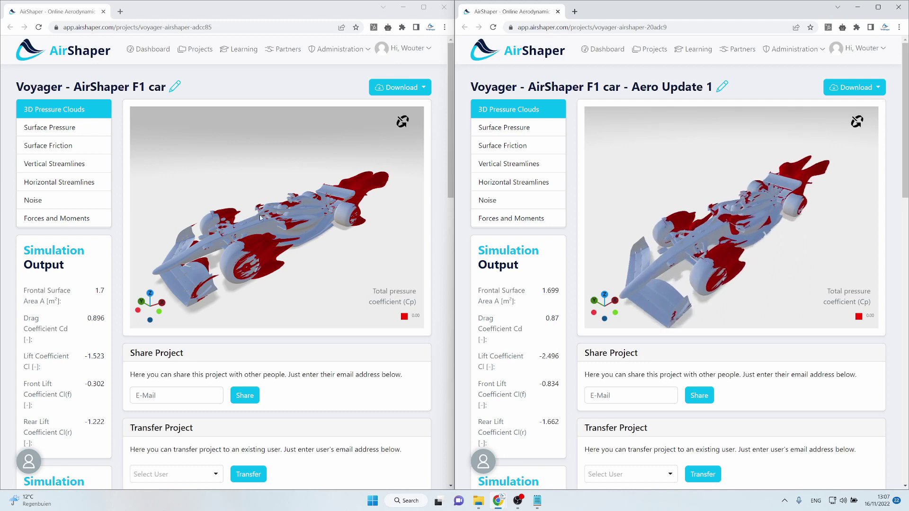
left_click_drag(257, 235, 285, 251)
scroll(284, 251, "up", 5)
scroll(283, 251, "down", 3)
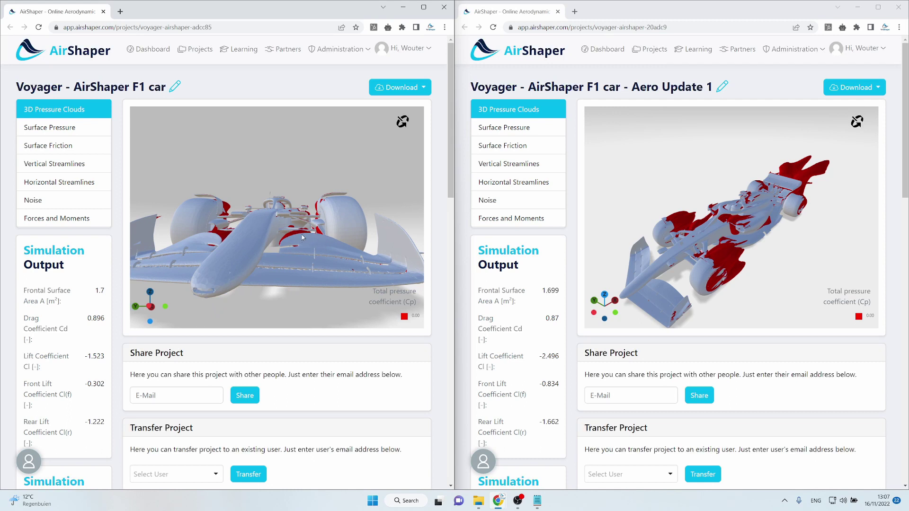
left_click_drag(662, 225, 701, 236)
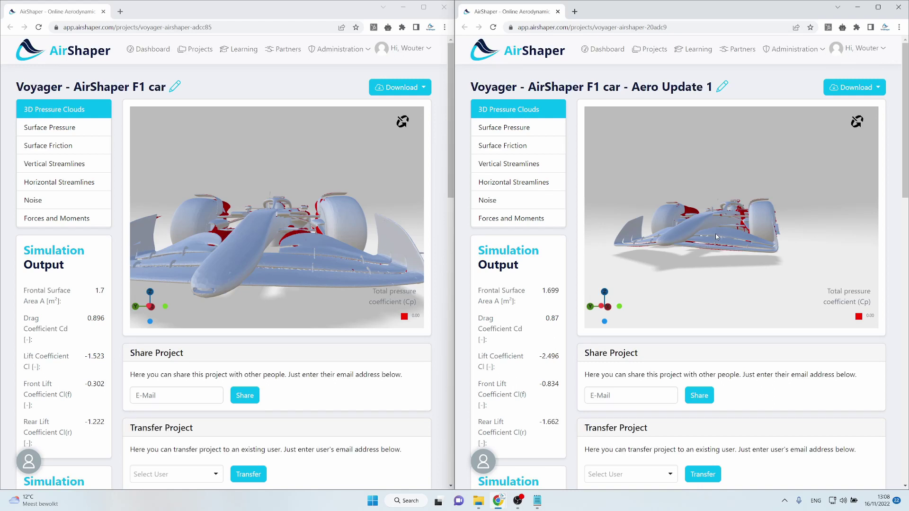
left_click_drag(715, 234, 696, 244)
left_click_drag(365, 229, 349, 235)
scroll(707, 246, "down", 3)
- Compare the pressure clouds behind the front wings and around the front wheels of both cars from raised frontal viewpoints
left_click(710, 251)
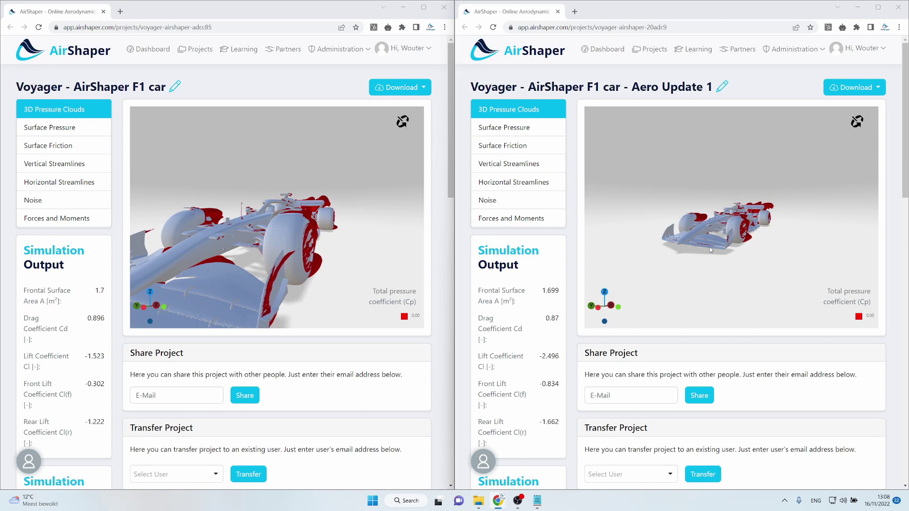
left_click_drag(709, 253, 737, 274)
scroll(731, 273, "up", 3)
left_click_drag(334, 257, 317, 273)
scroll(314, 257, "down", 3)
scroll(320, 276, "up", 3)
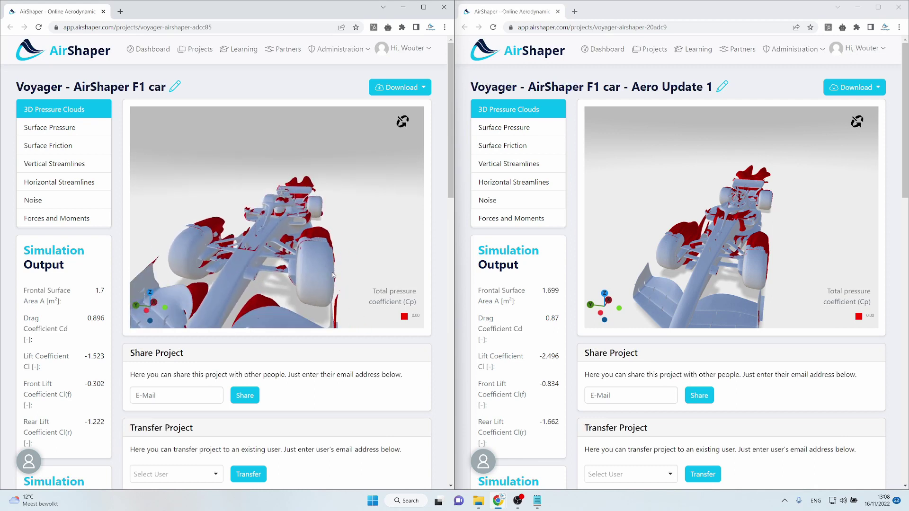
scroll(330, 270, "down", 3)
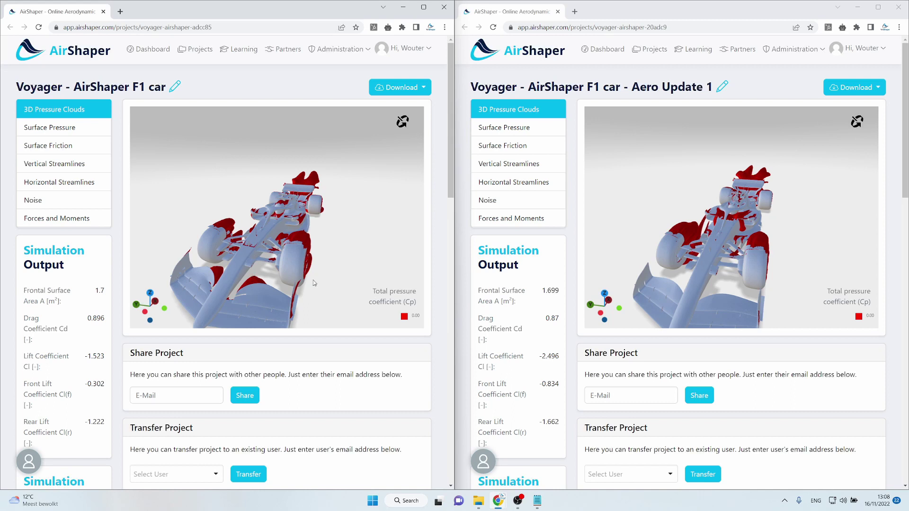
left_click_drag(284, 300, 285, 289)
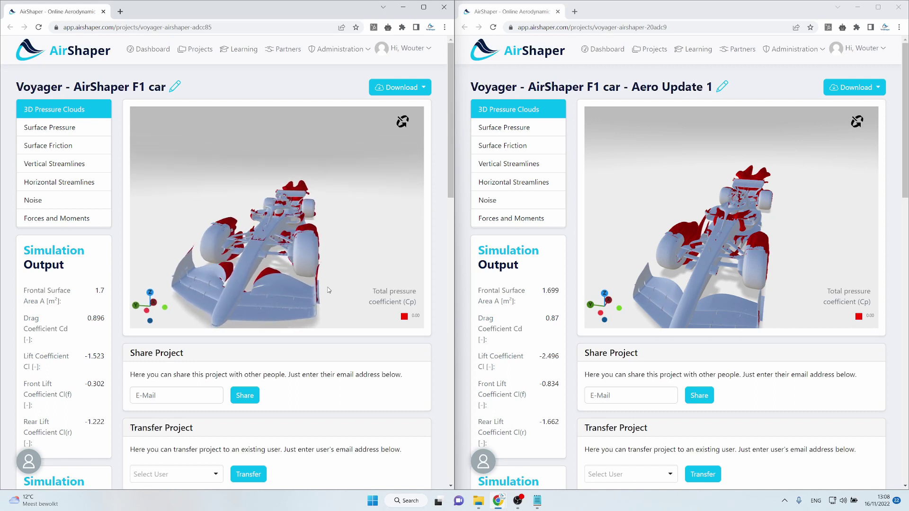
left_click_drag(777, 241, 760, 228)
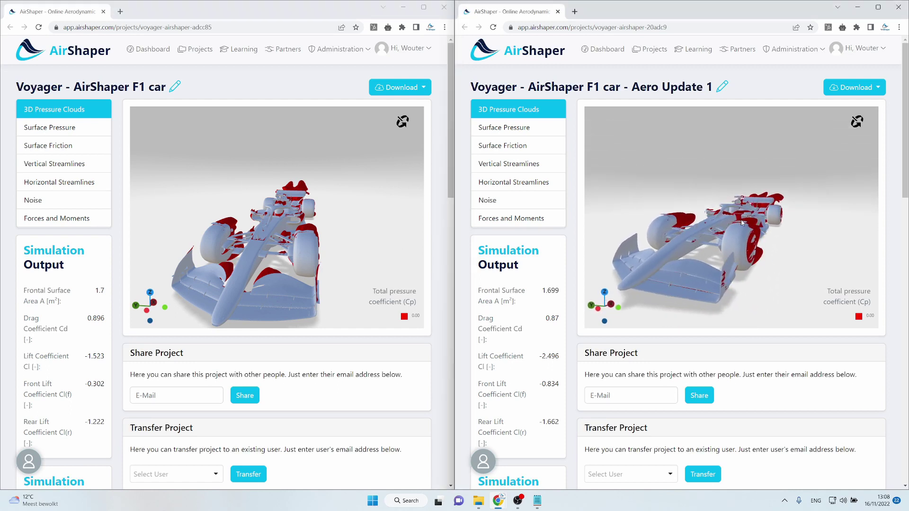
- Compare the 3D pressure clouds beneath the front wings of both cars from matching underside viewpoints
left_click_drag(295, 263, 173, 170)
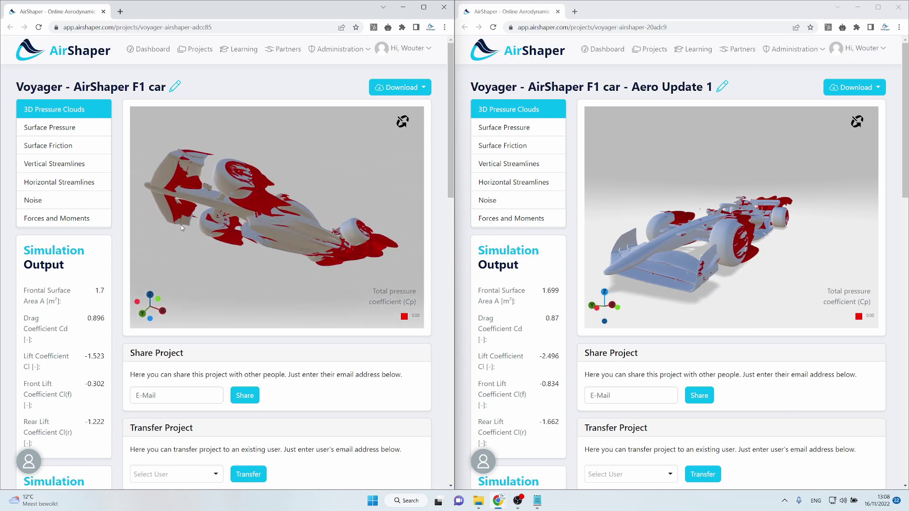
left_click_drag(636, 218, 641, 162)
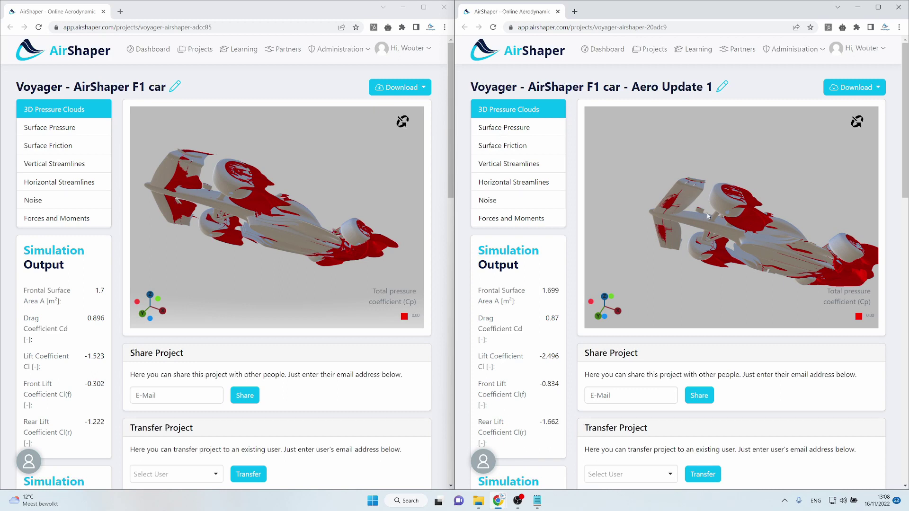
left_click_drag(688, 198, 669, 192)
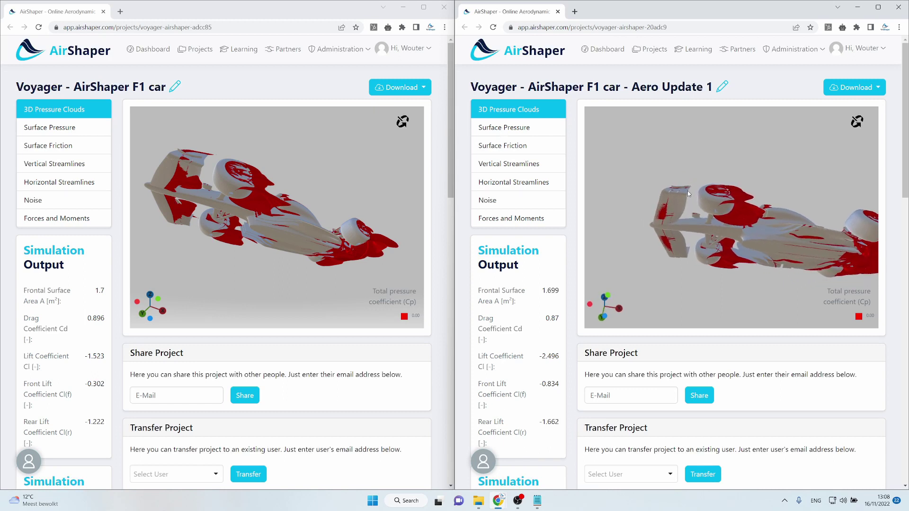
left_click_drag(201, 171, 146, 169)
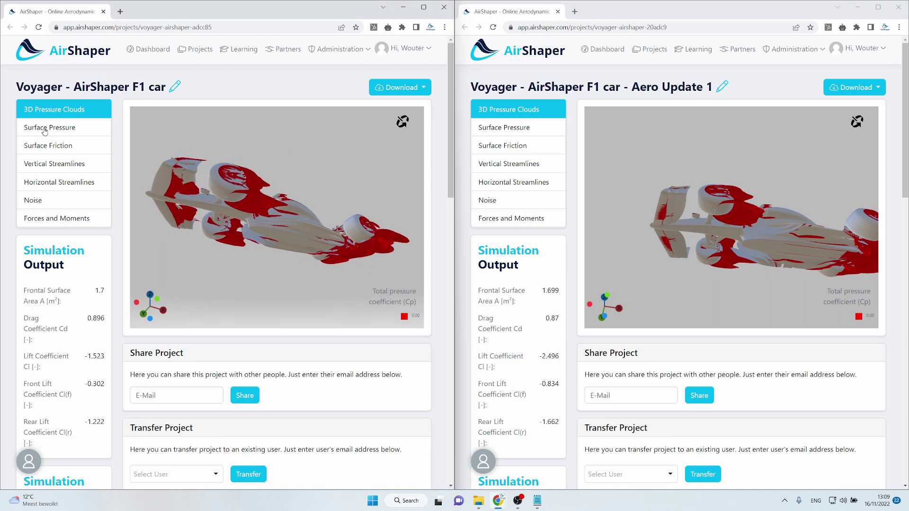
- Show the Surface Pressure results for both cars and compare the pressure on the underside of their front wings
left_click(29, 125)
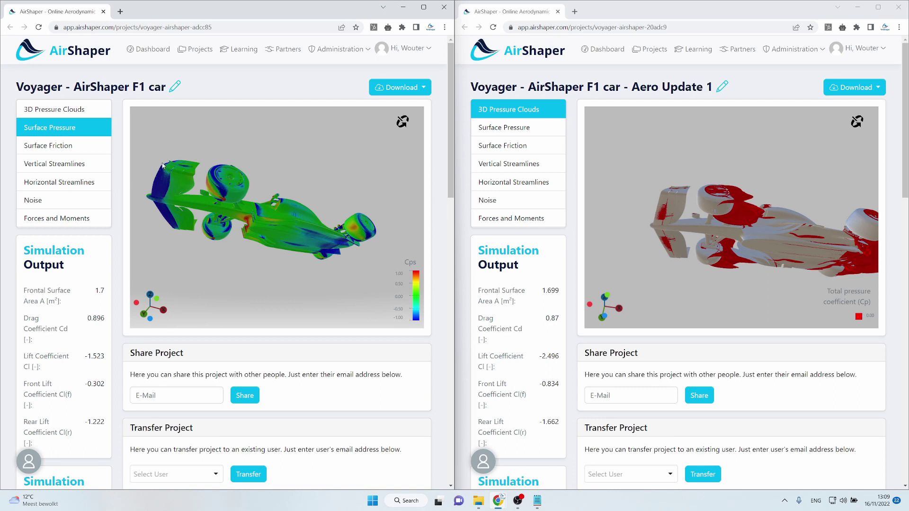
left_click(523, 131)
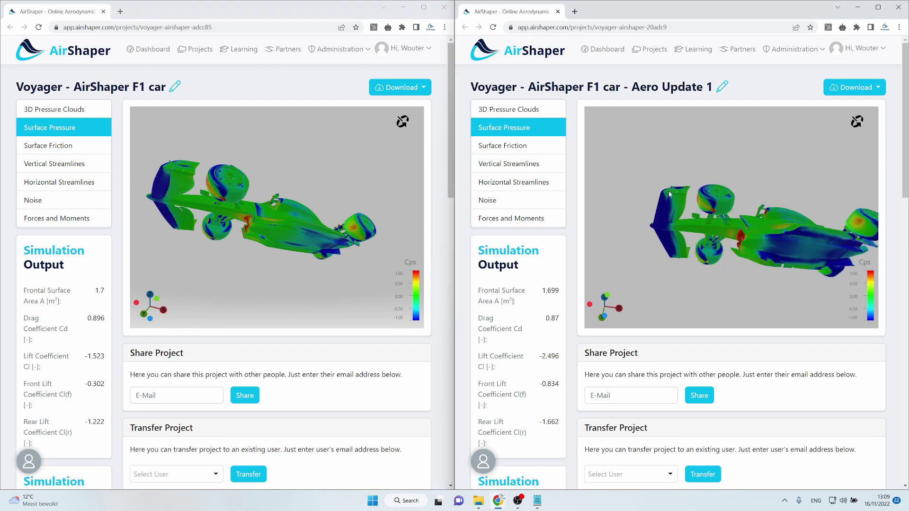
scroll(672, 219, "up", 5)
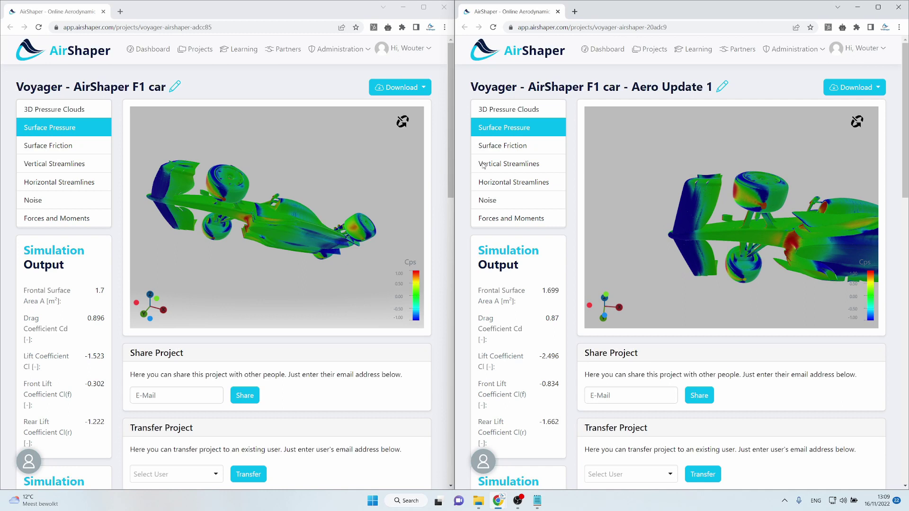
left_click_drag(249, 186, 274, 249)
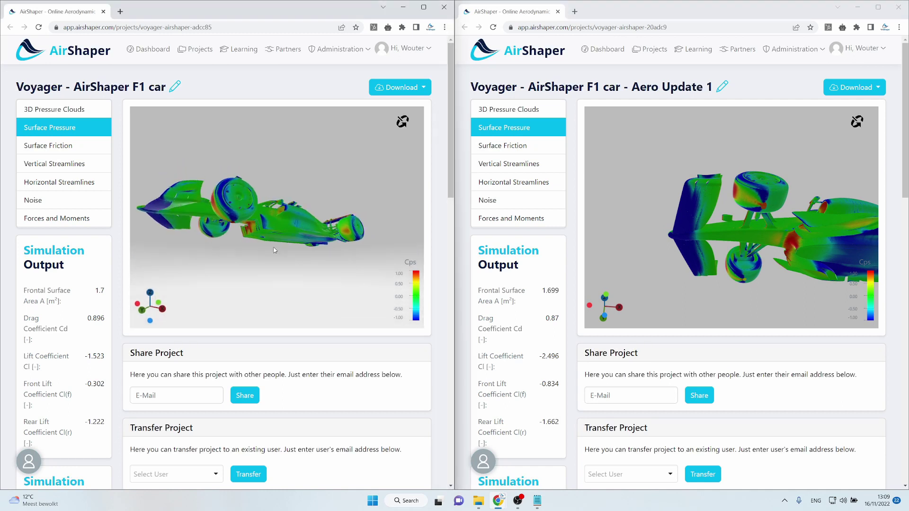
- Switch both cars back to 3D Pressure Clouds and compare the front wheel wakes from raised frontal angles
left_click(58, 110)
left_click(534, 112)
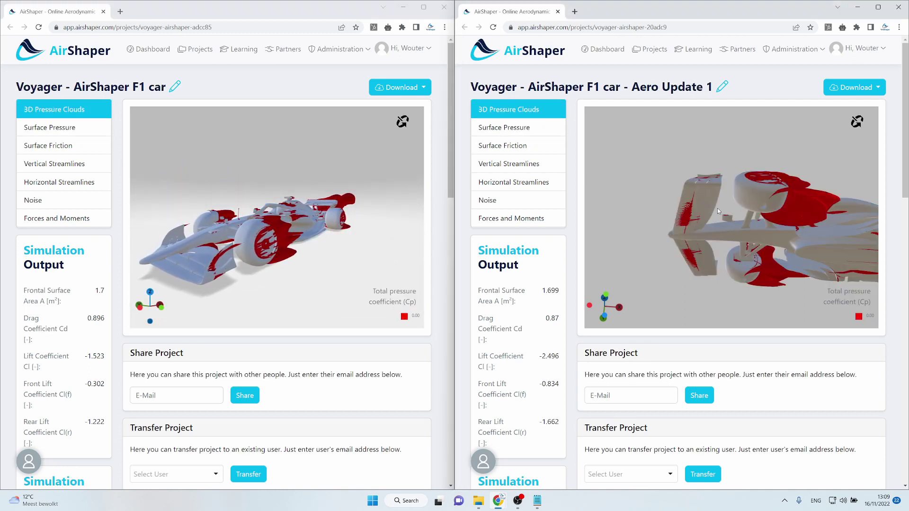
left_click_drag(725, 217, 752, 252)
left_click_drag(211, 226, 326, 269)
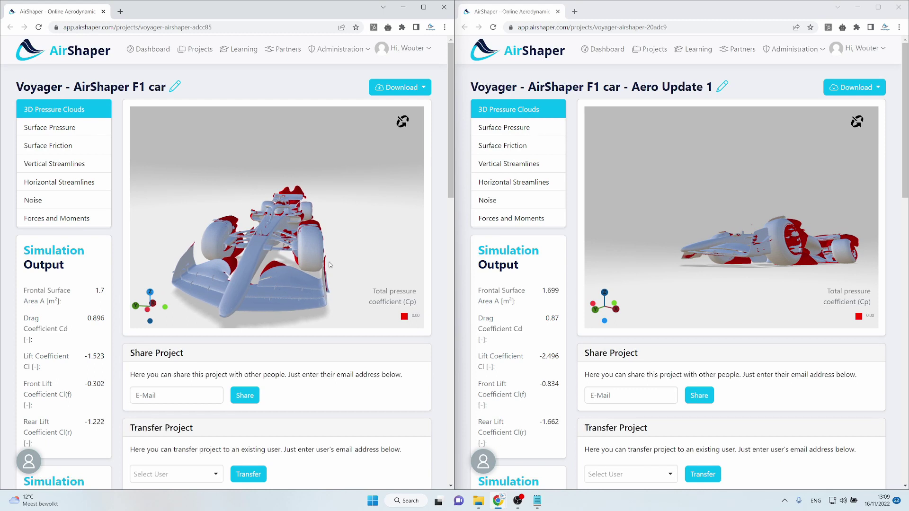
left_click_drag(330, 263, 292, 279)
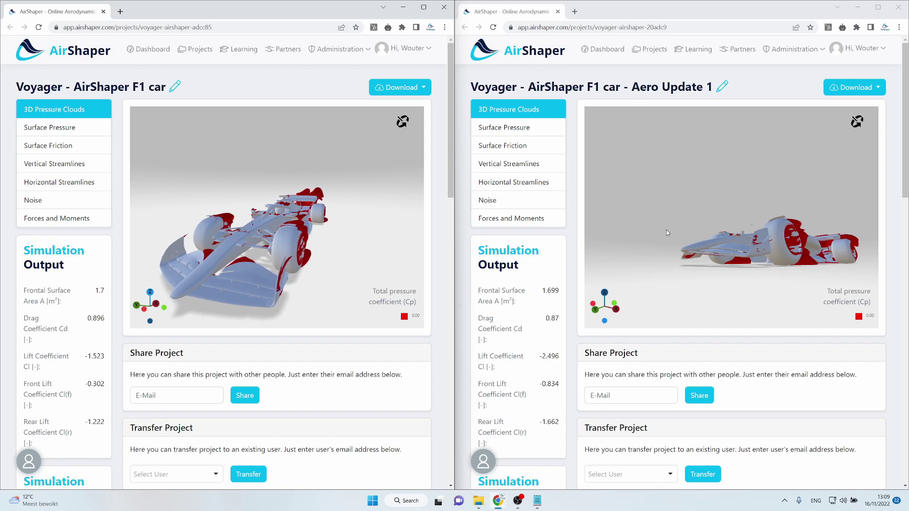
left_click_drag(675, 228, 648, 239)
left_click_drag(345, 195, 293, 232)
left_click(733, 219)
left_click_drag(733, 222, 746, 229)
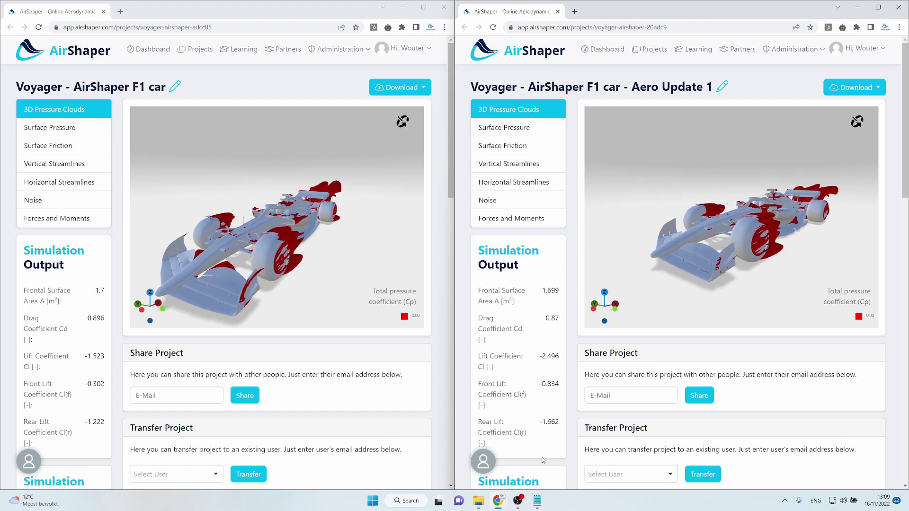
- Review the front wing changes in the changes.txt notes in Notepad and return to the two project pages
left_click(539, 501)
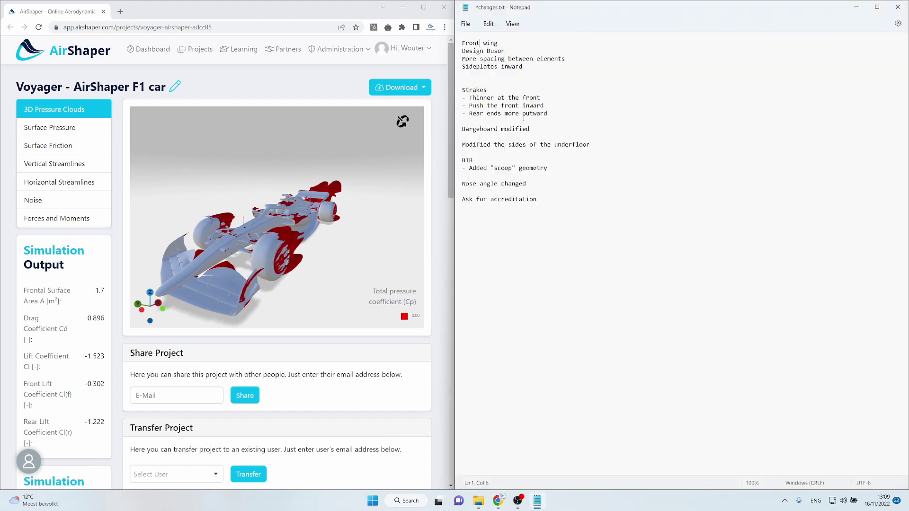
left_click_drag(504, 51, 461, 51)
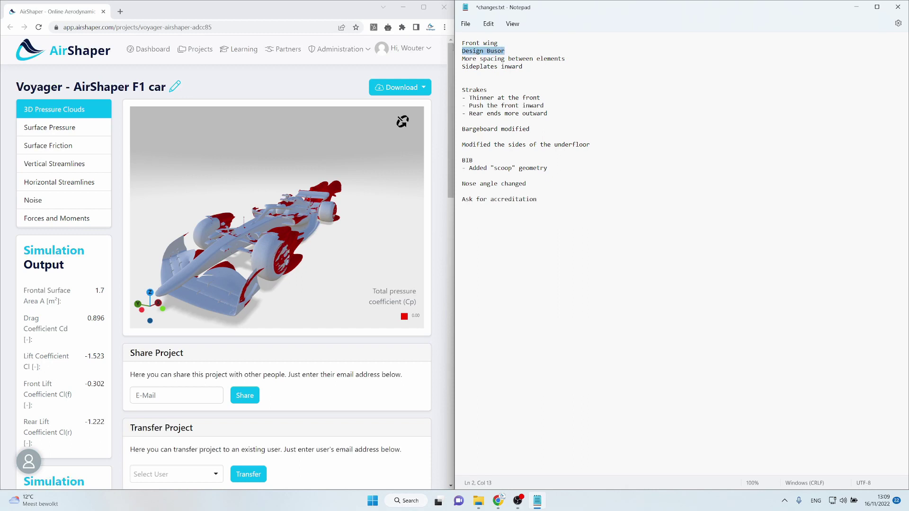
left_click(542, 51)
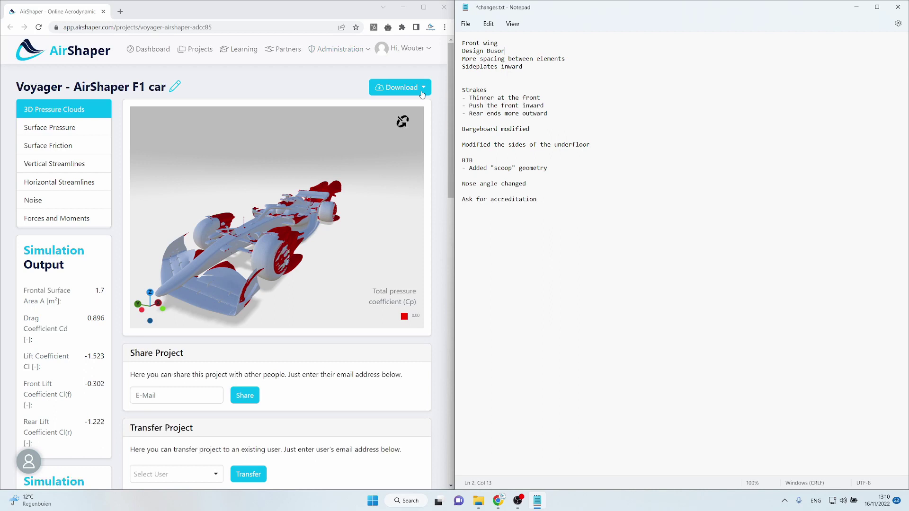
left_click(373, 215)
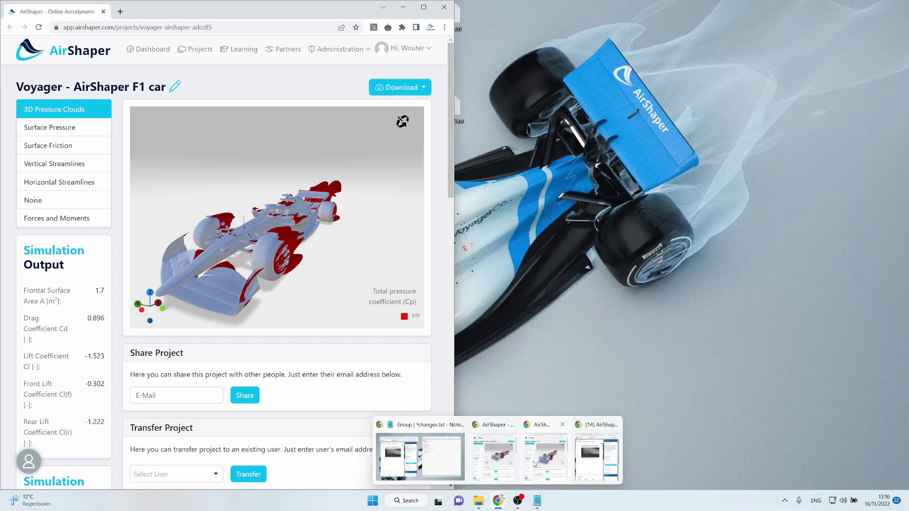
left_click(536, 463)
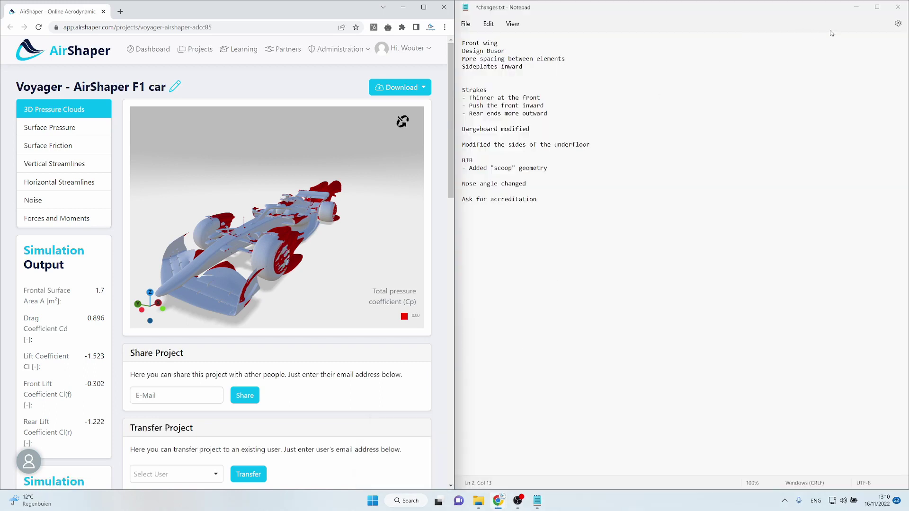
left_click(856, 7)
- Examine the 3D pressure clouds around the original car's underfloor strakes up close from below and from the front
left_click_drag(284, 202, 249, 237)
scroll(249, 238, "up", 10)
left_click_drag(255, 200, 252, 206)
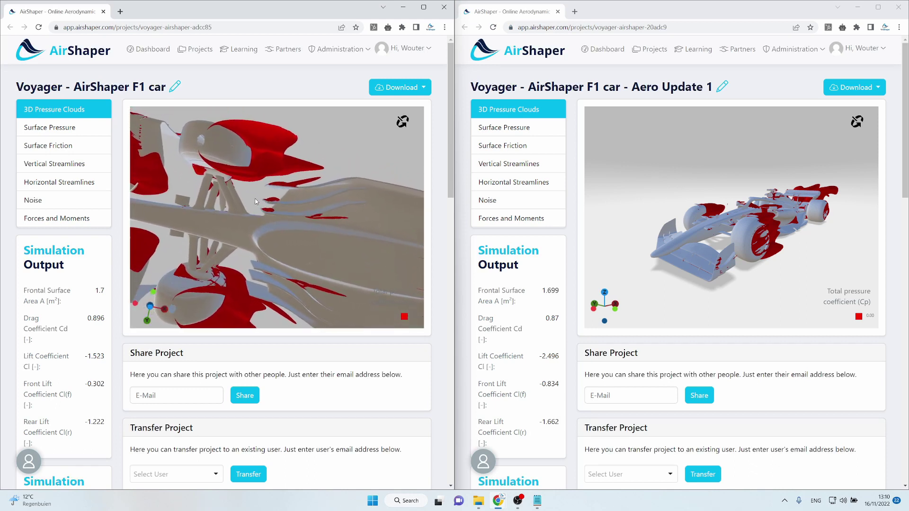
left_click_drag(314, 215, 261, 187)
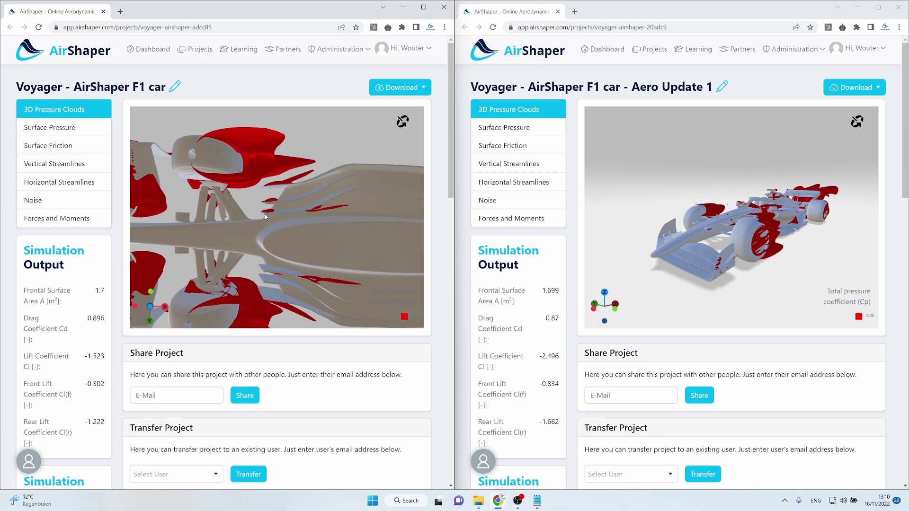
left_click_drag(260, 217, 285, 240)
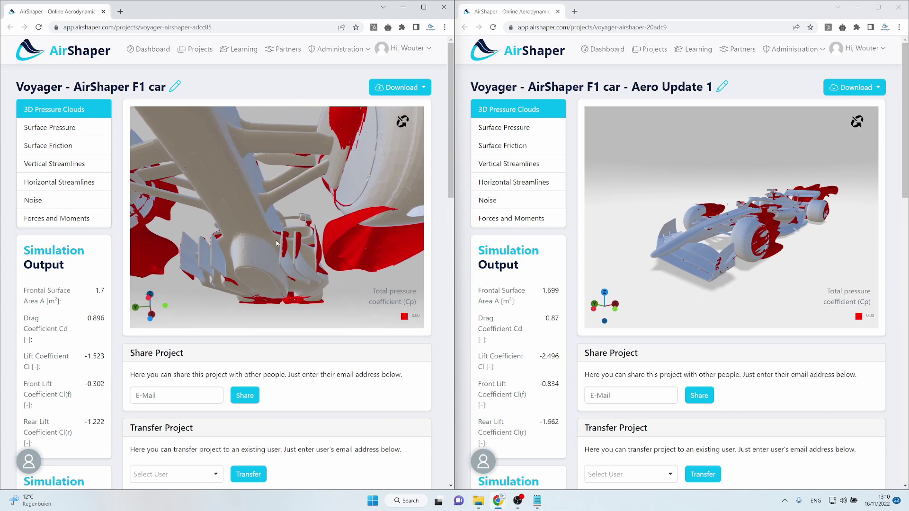
left_click_drag(280, 244, 225, 183)
- View Aero Update 1 from below and compare the pressure clouds along its strakes and underfloor with the original car's
left_click(682, 191)
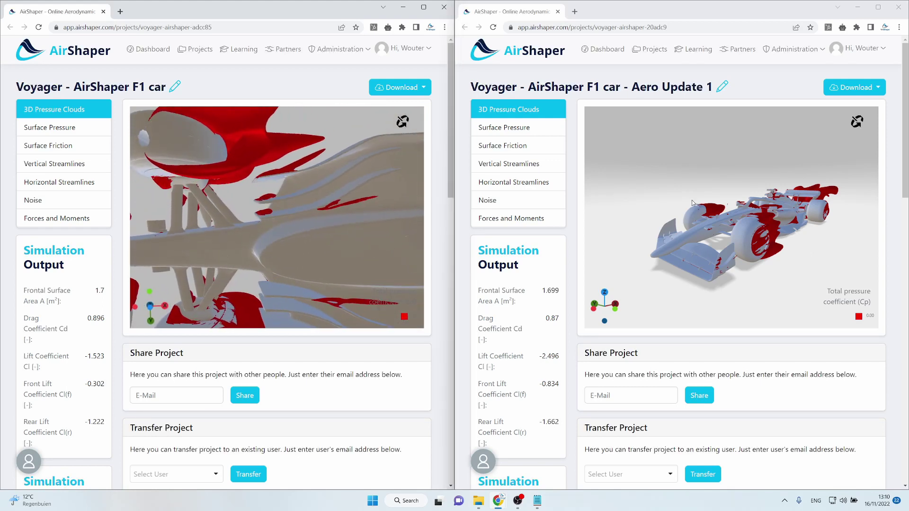
left_click_drag(682, 191, 676, 210)
scroll(738, 235, "up", 4)
left_click_drag(355, 206, 297, 206)
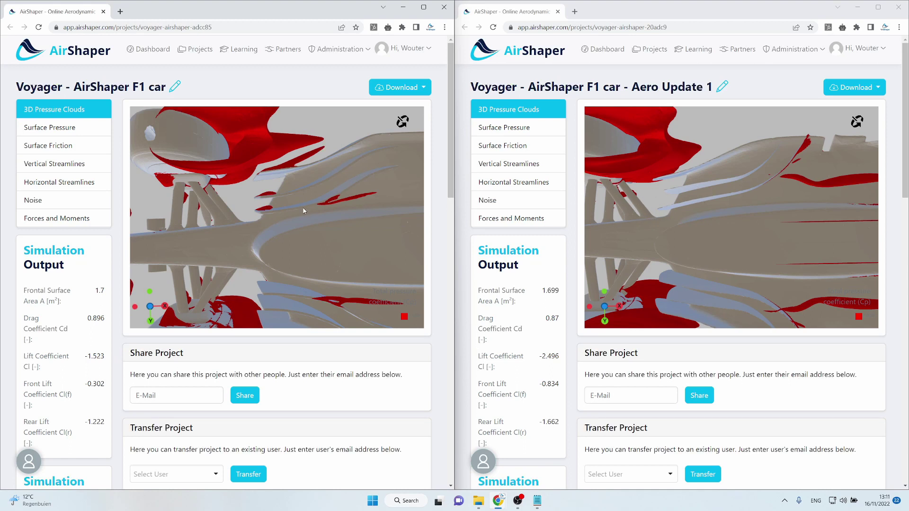
scroll(309, 209, "up", 3)
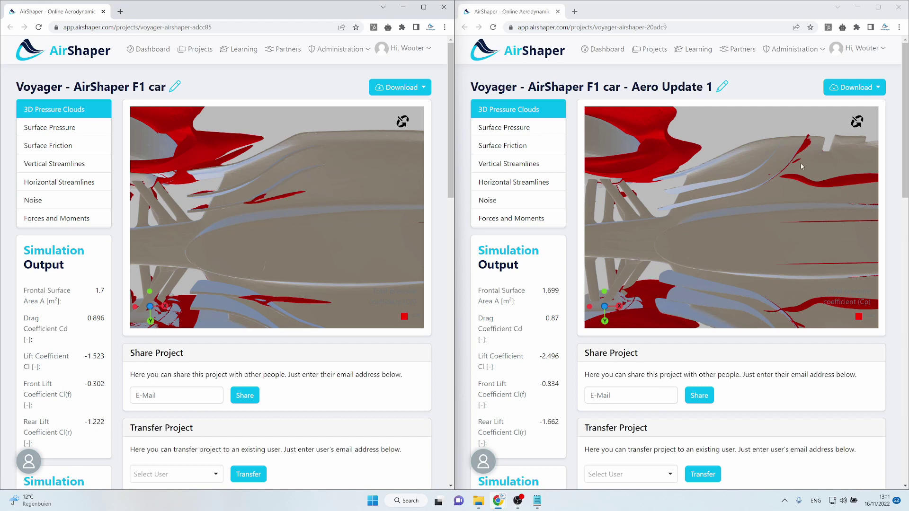
left_click_drag(786, 162, 681, 183)
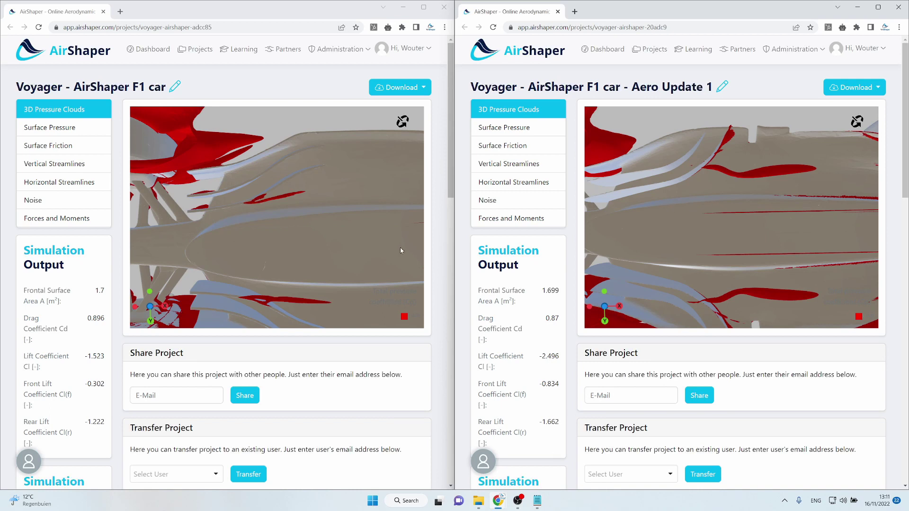
- Show Surface Pressure for both cars and compare the pressure distribution across their full underfloors from below
left_click(55, 134)
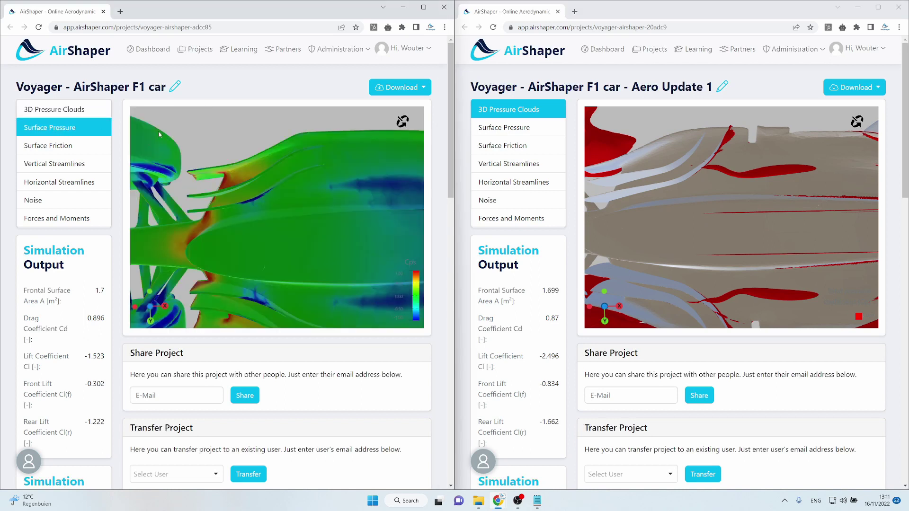
left_click(511, 130)
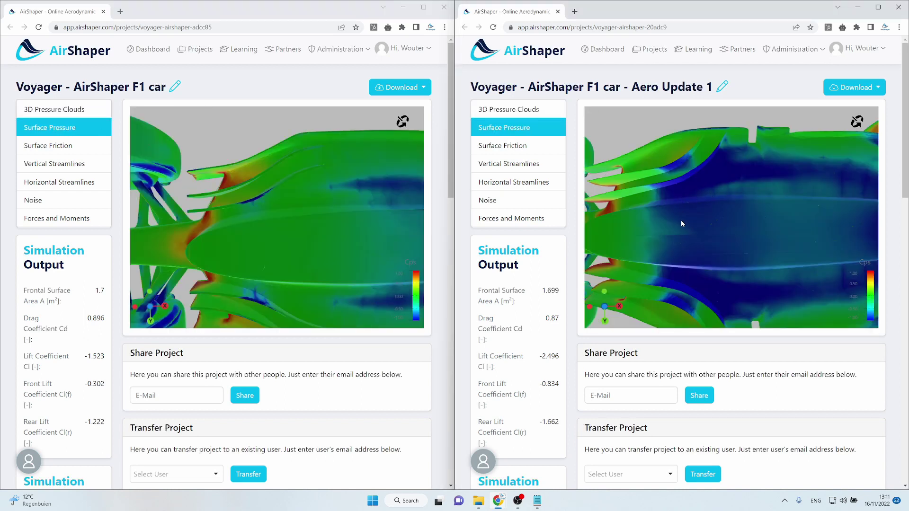
scroll(309, 227, "down", 5)
left_click_drag(712, 204, 710, 263)
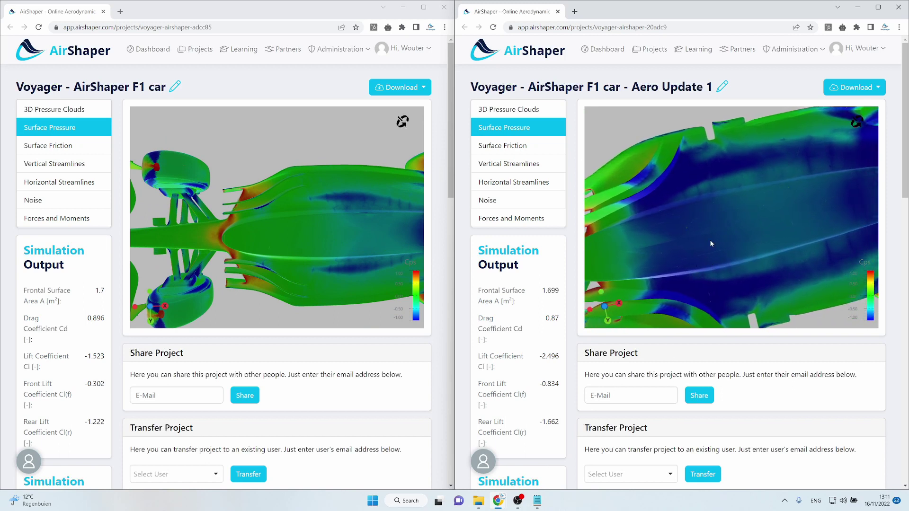
scroll(681, 244, "down", 3)
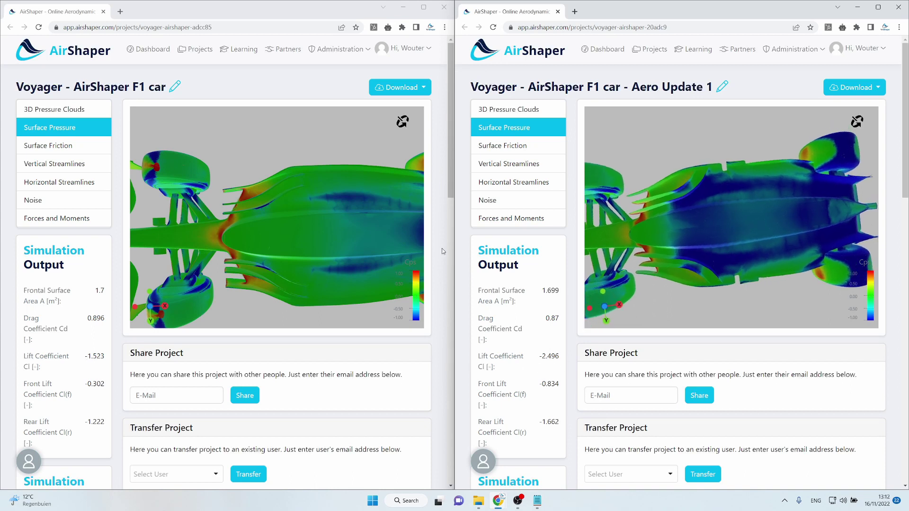
left_click_drag(295, 239, 349, 234)
right_click_drag(349, 234, 275, 264)
left_click_drag(276, 267, 377, 216)
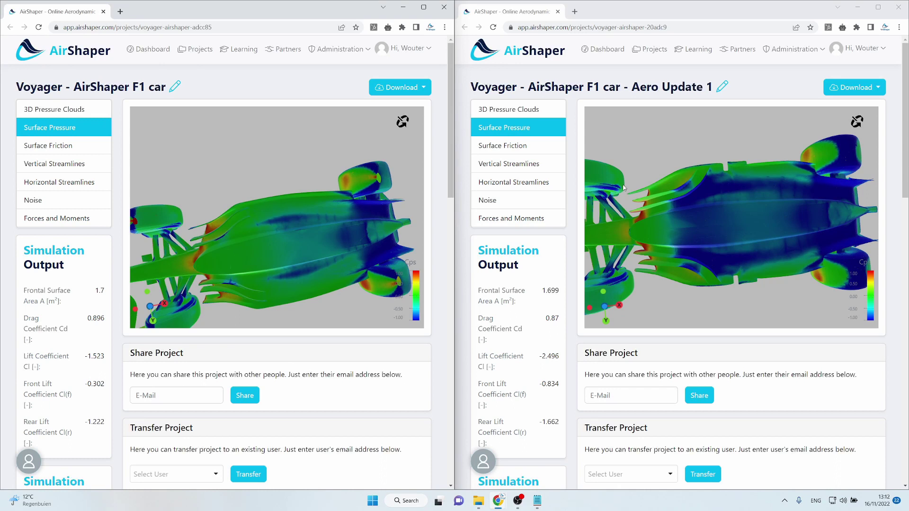
- Check the strake and bargeboard changes listed in the changes.txt notes in Notepad, then put the notes away
mouse_move(537, 500)
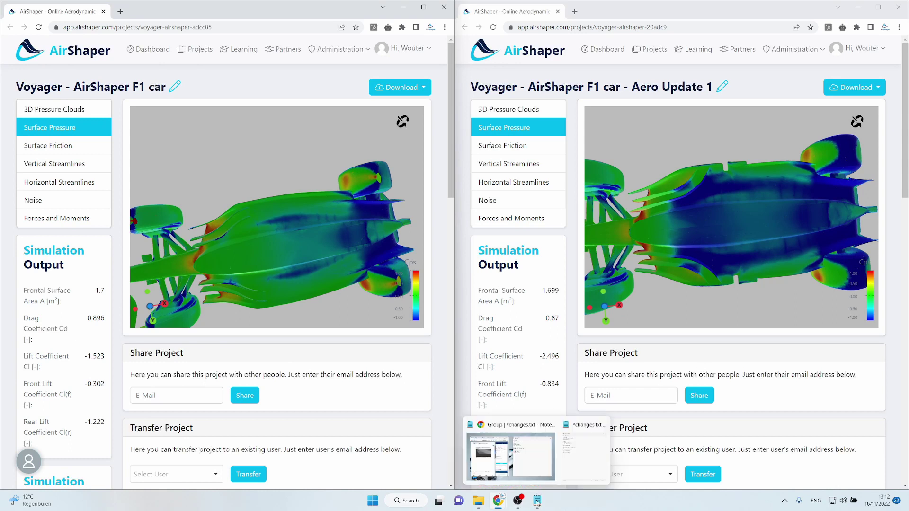
left_click(589, 448)
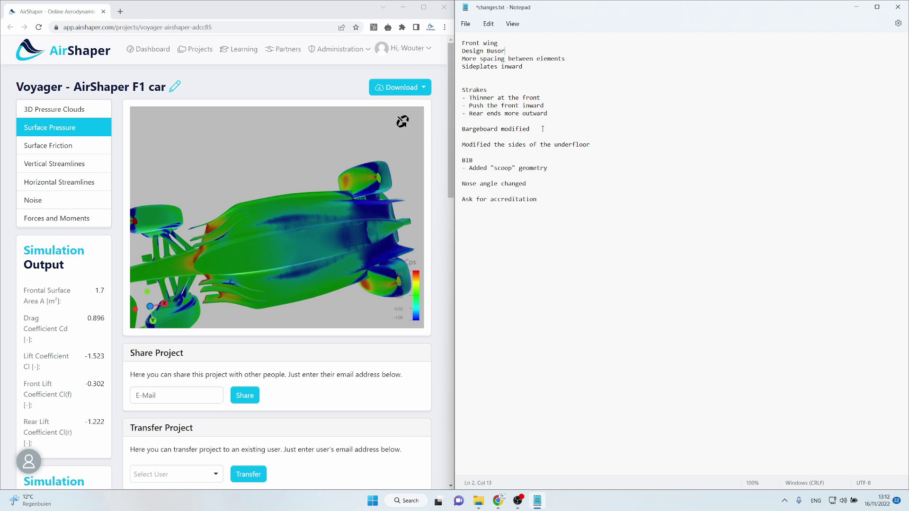
left_click(304, 86)
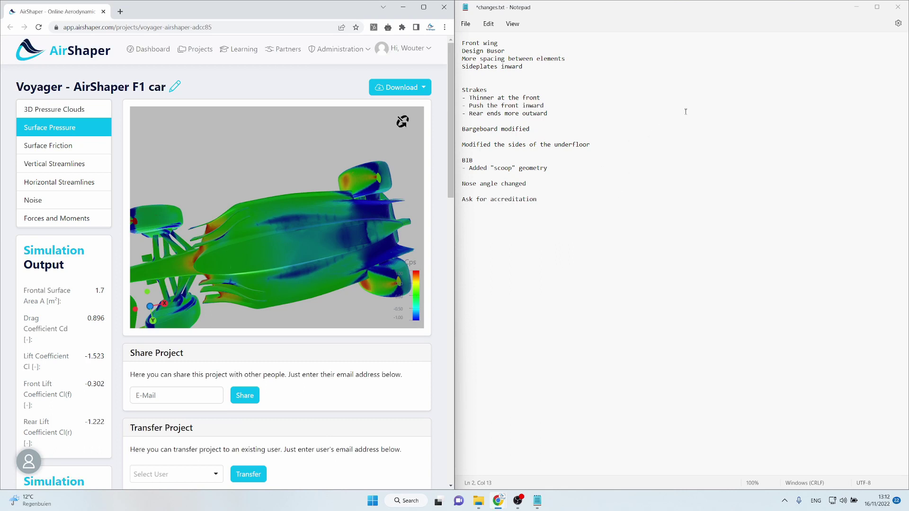
left_click(858, 8)
- Show the original car's Forces and Moments model and examine its strakes and underfloor edge from below
left_click_drag(248, 253, 150, 221)
left_click(97, 219)
right_click_drag(228, 213, 267, 231)
scroll(266, 244, "up", 2)
left_click_drag(278, 246, 243, 253)
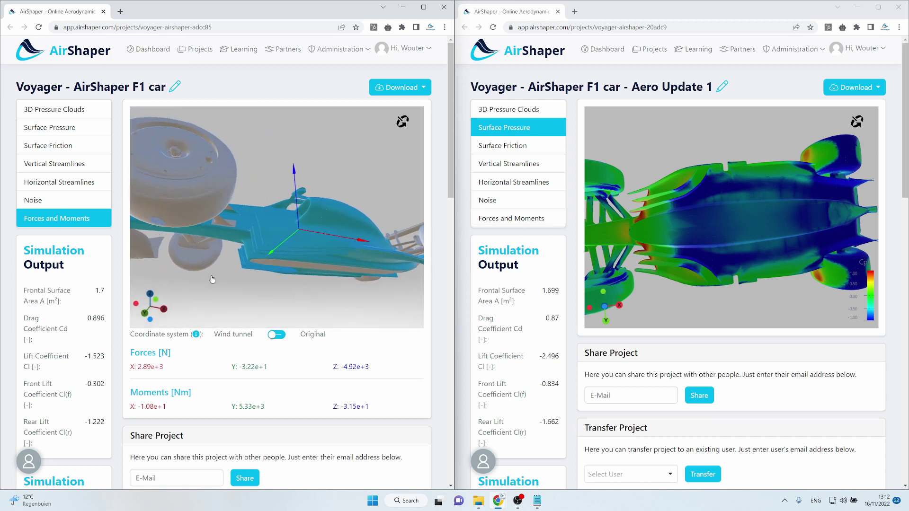
left_click_drag(252, 256, 272, 212)
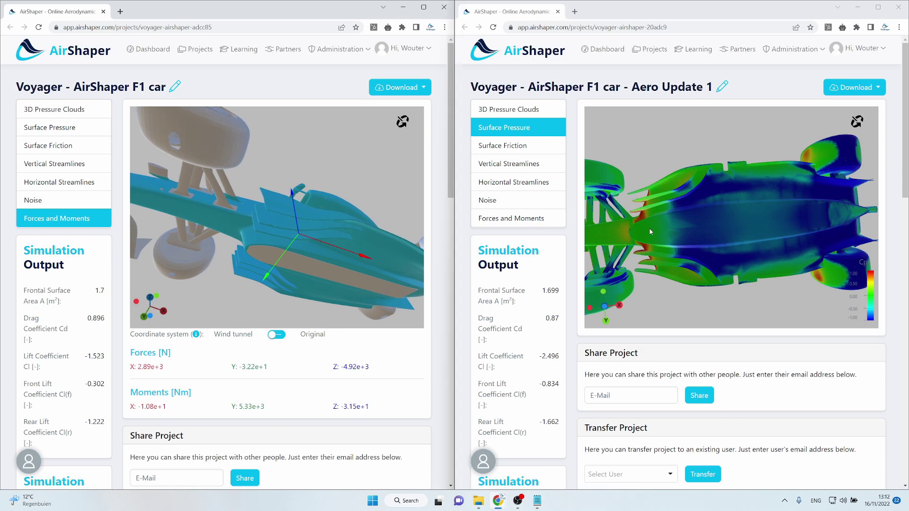
- Show the Forces and Moments model of Aero Update 1 and examine its bargeboard and underfloor sides from low angles
left_click_drag(677, 189, 604, 239)
left_click(511, 218)
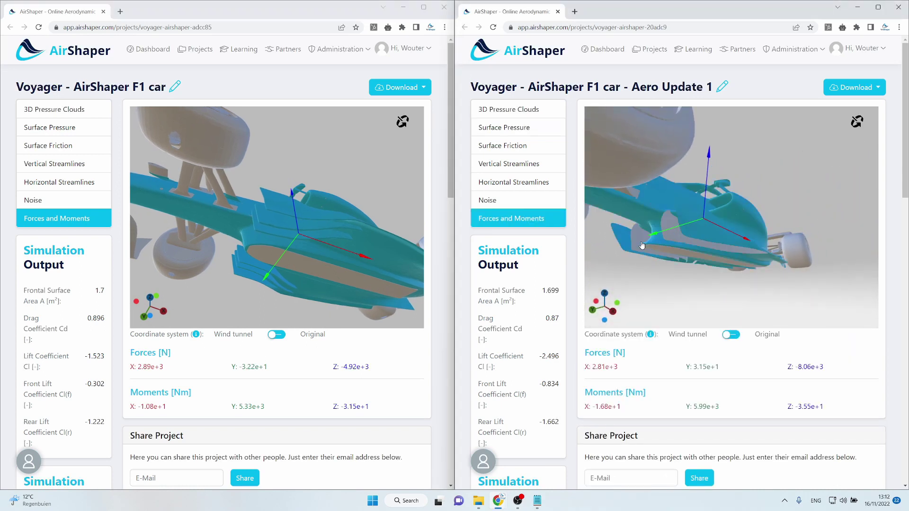
left_click_drag(678, 203, 672, 205)
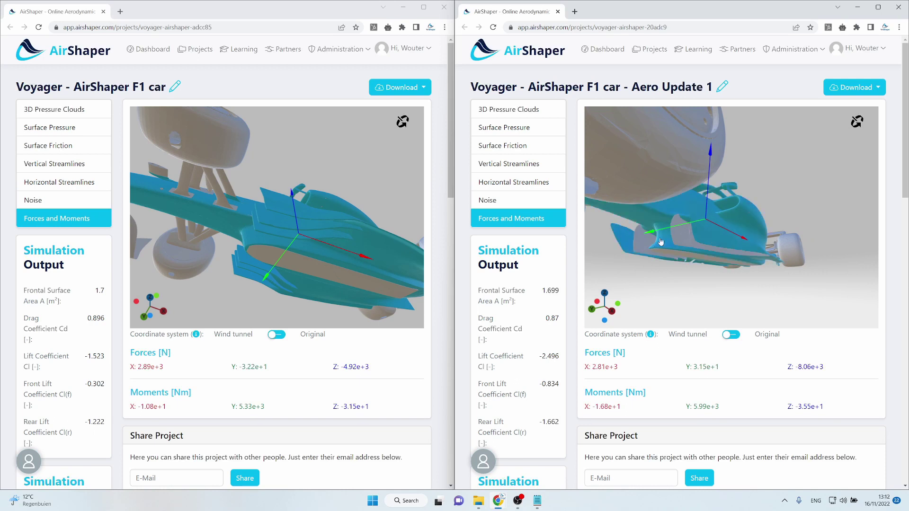
left_click_drag(671, 221, 616, 228)
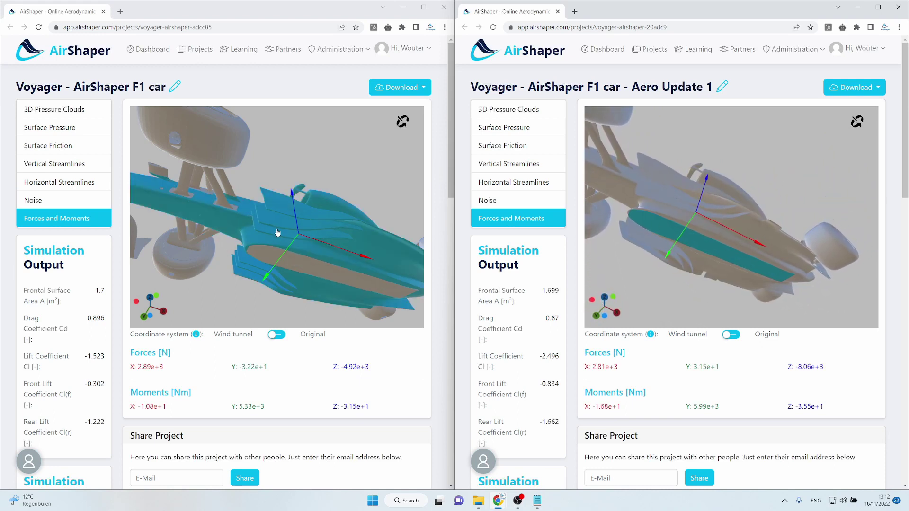
- Show Surface Pressure for both cars and compare the bargeboards, floor inlets and underfloor sides from low front angles
left_click_drag(645, 211, 713, 215)
left_click(47, 127)
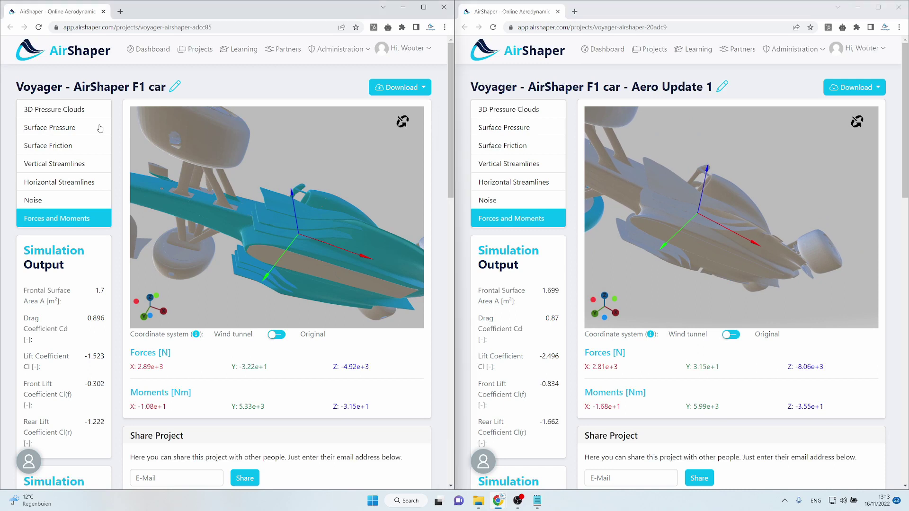
left_click(527, 127)
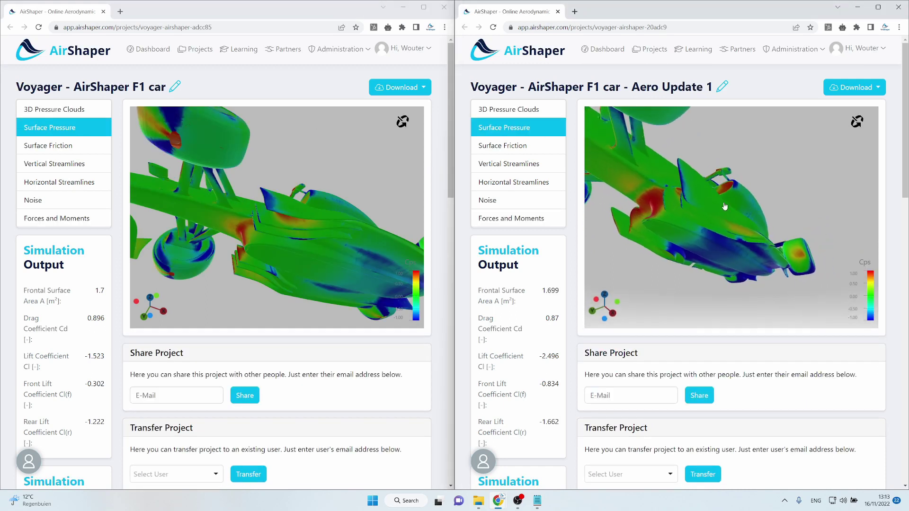
left_click_drag(720, 211, 670, 215)
left_click_drag(245, 254, 224, 246)
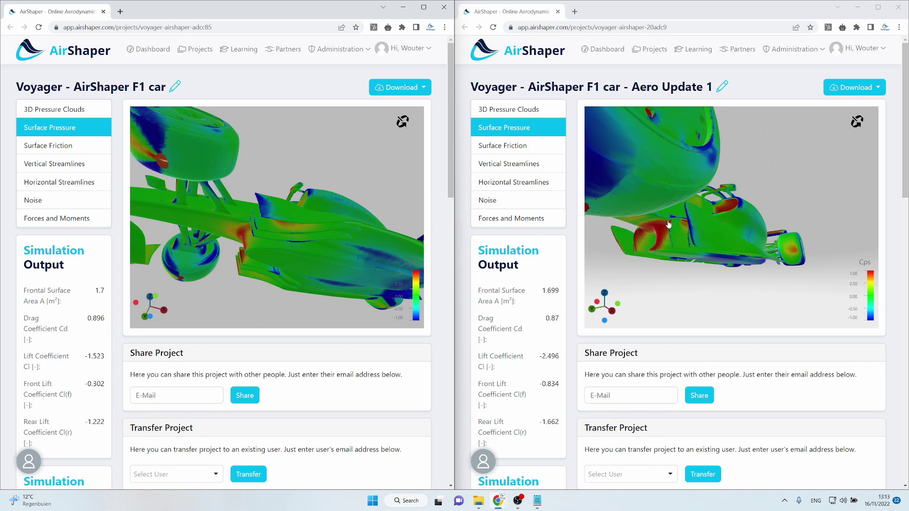
left_click_drag(710, 211, 660, 246)
scroll(658, 258, "up", 3)
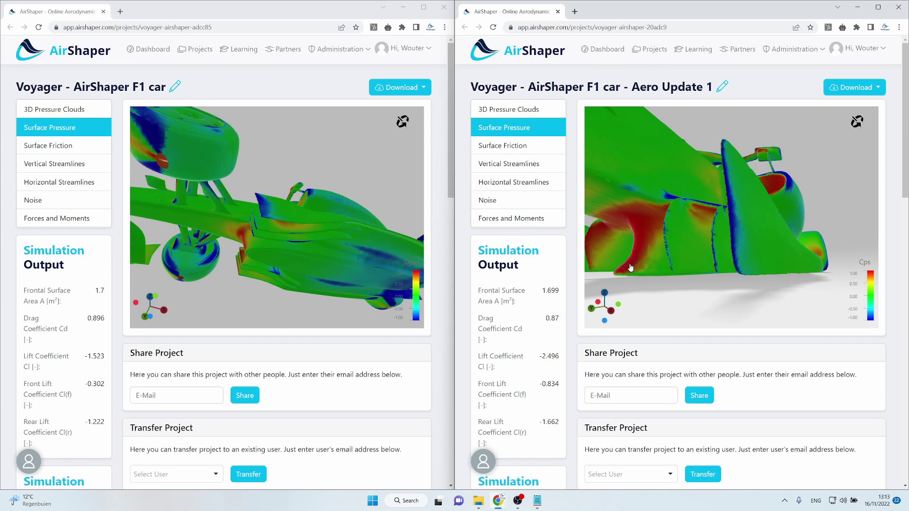
scroll(659, 246, "down", 5)
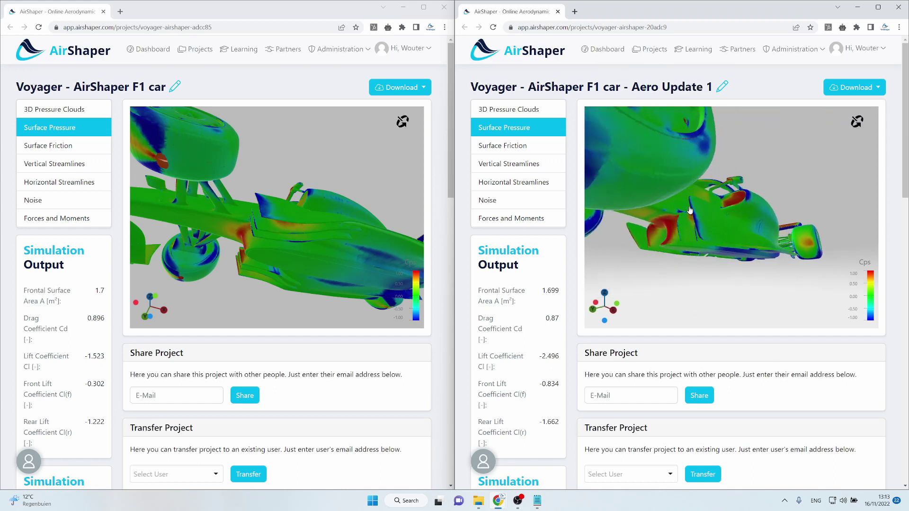
left_click_drag(308, 232, 268, 243)
- Show 3D Pressure Clouds for both cars and compare the low-energy flow regions from the front three-quarter view
left_click(54, 109)
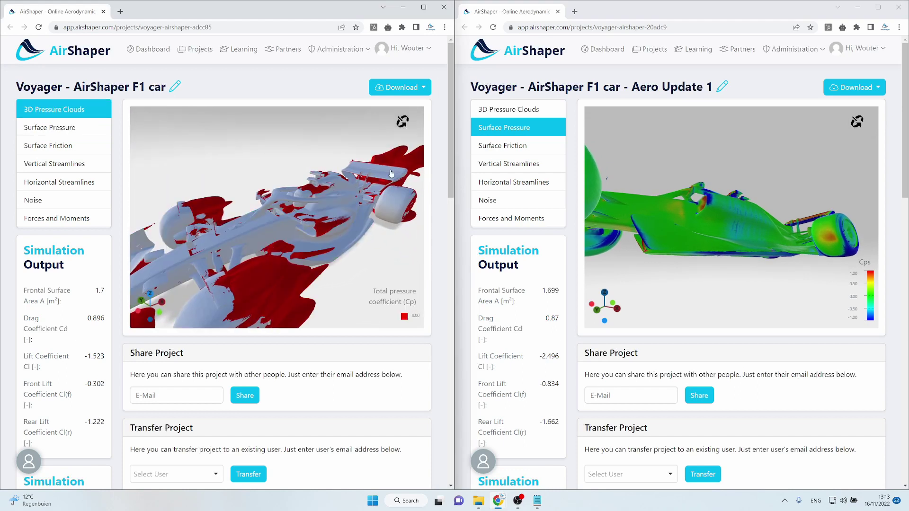
left_click(541, 110)
left_click_drag(700, 222, 734, 267)
left_click_drag(263, 232, 269, 231)
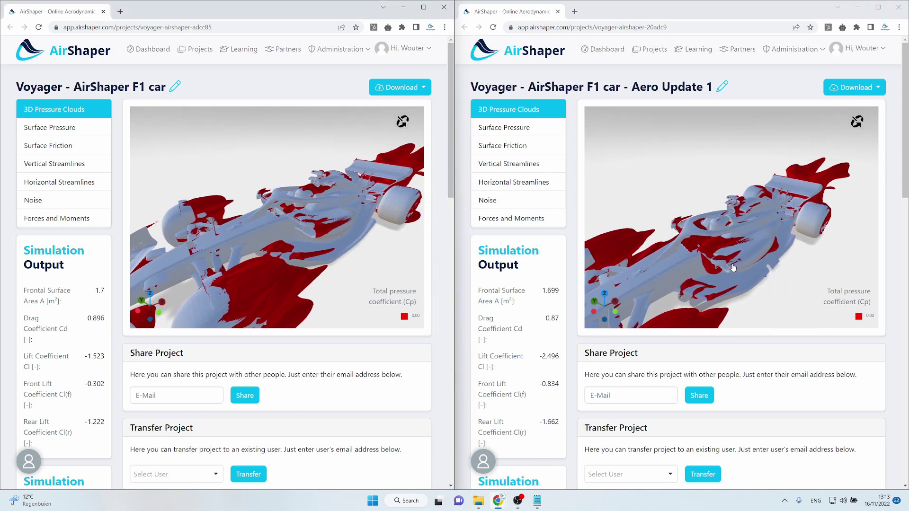
scroll(728, 271, "up", 3)
left_click_drag(720, 273, 722, 242)
mouse_move(355, 211)
left_mouse_down()
mouse_move(374, 198)
mouse_move(360, 206)
left_mouse_up()
- Examine the pressure clouds around the bargeboards and sidepods of both cars at closer range and from the side
left_click_drag(744, 252, 708, 276)
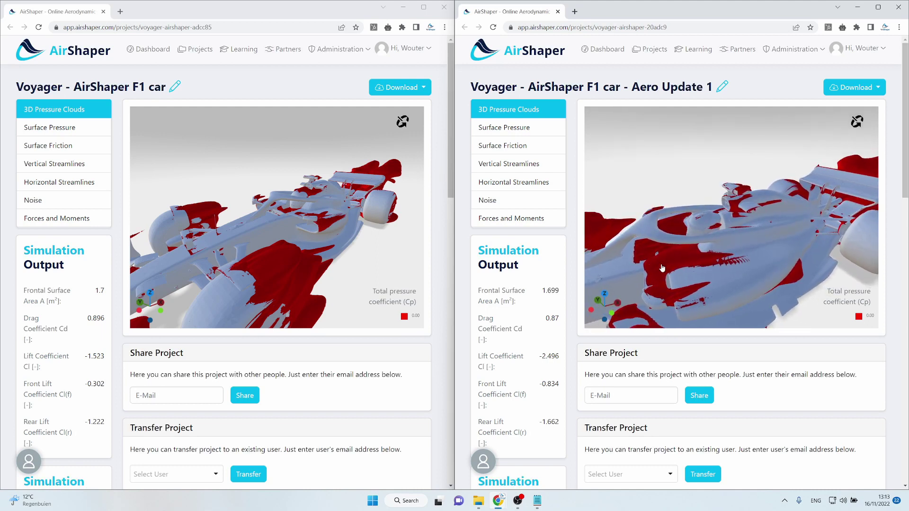
left_click_drag(378, 230, 328, 264)
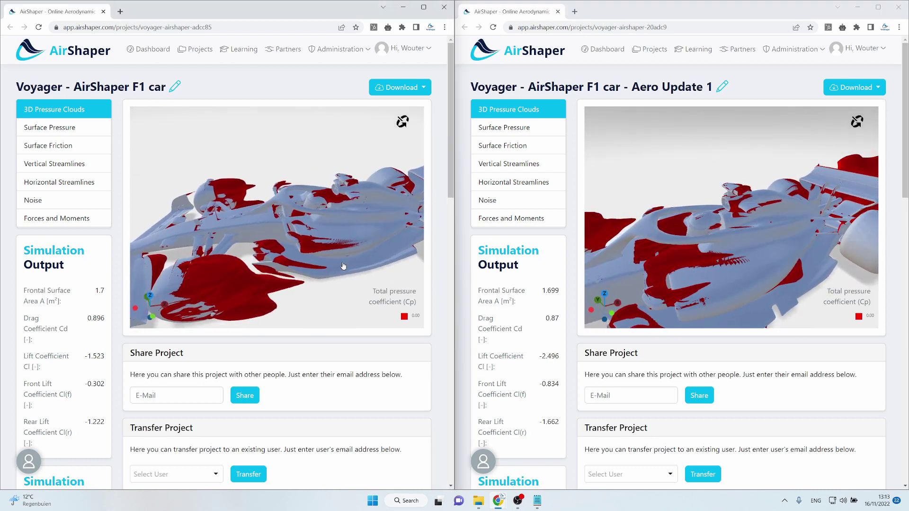
left_click_drag(742, 243, 714, 240)
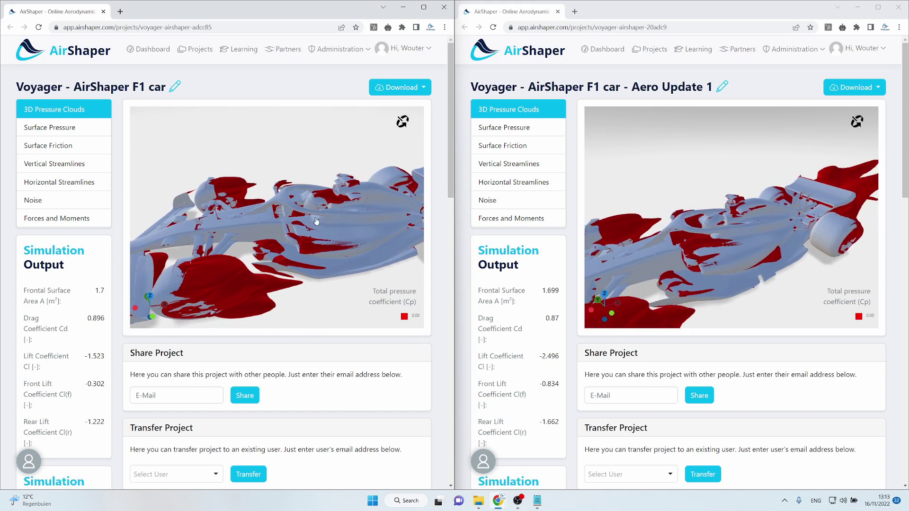
left_click_drag(321, 220, 276, 249)
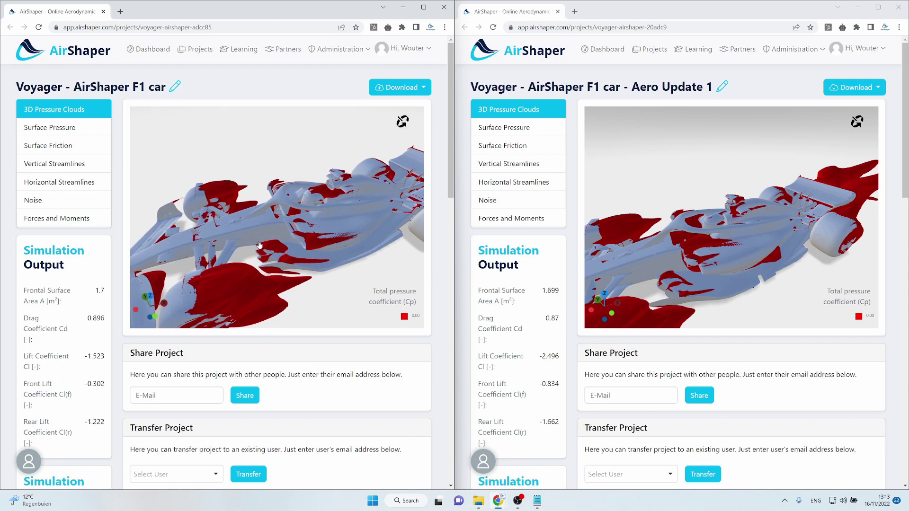
left_click_drag(677, 286, 667, 255)
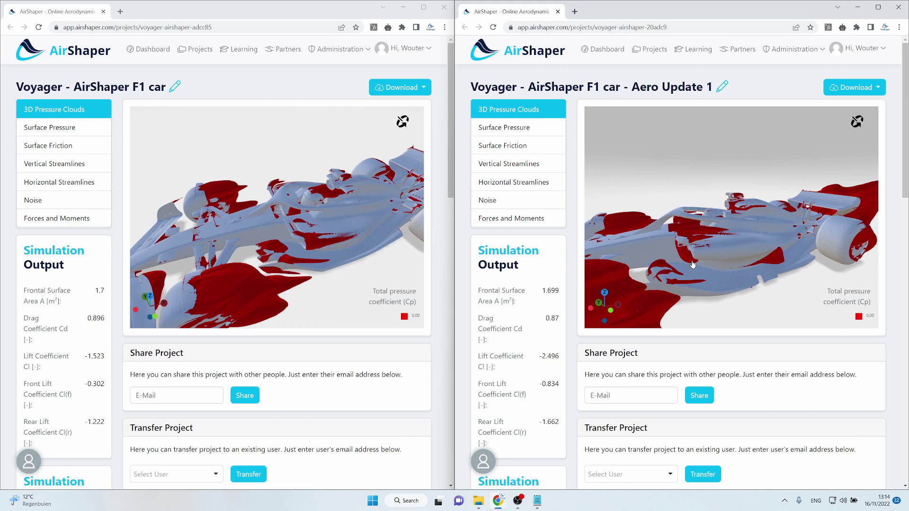
left_click_drag(694, 261, 704, 258)
left_click(394, 206)
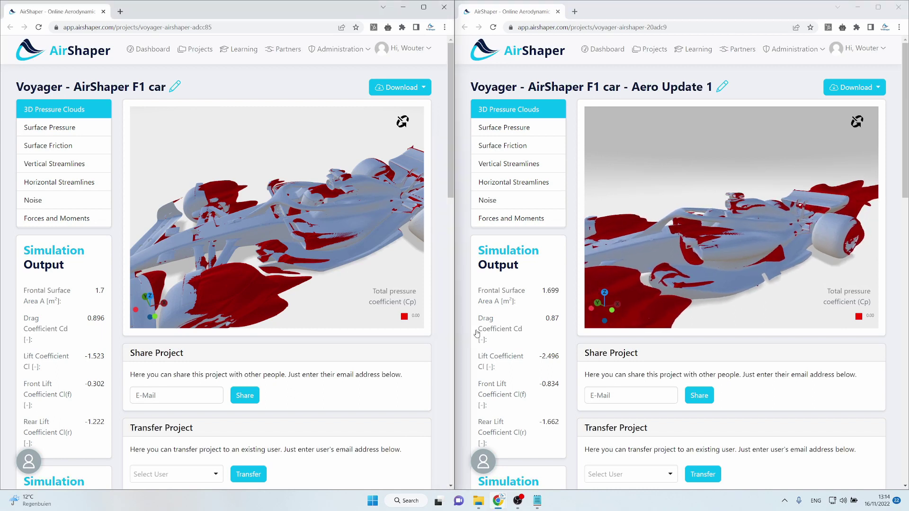
- Check the remaining geometry changes in the changes.txt notes in Notepad, then put the notes away
left_click(537, 498)
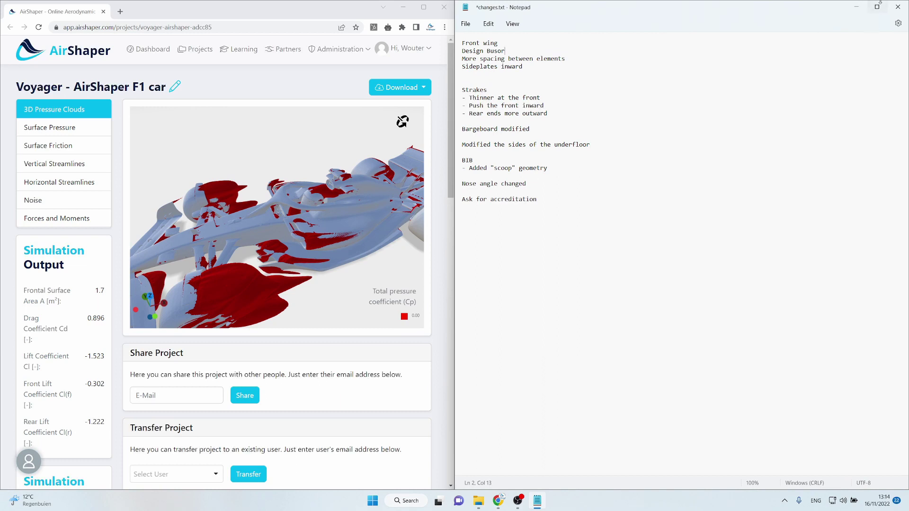
left_click(856, 7)
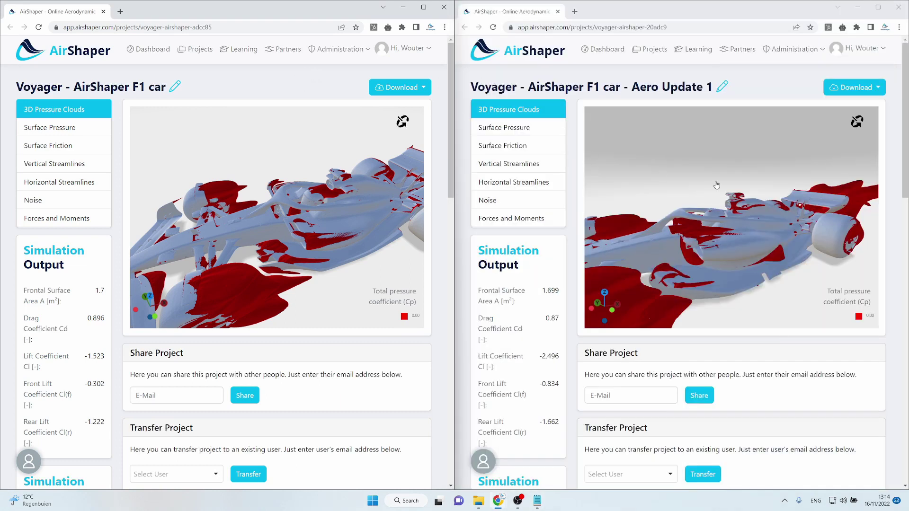
left_click(732, 185)
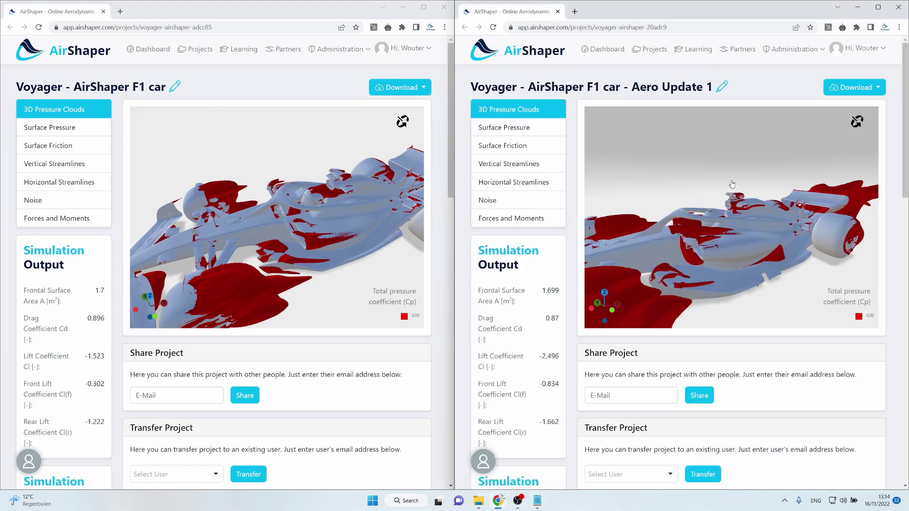
- Show Forces and Moments for both cars and compare their nose and front end from several front angles
left_click(503, 218)
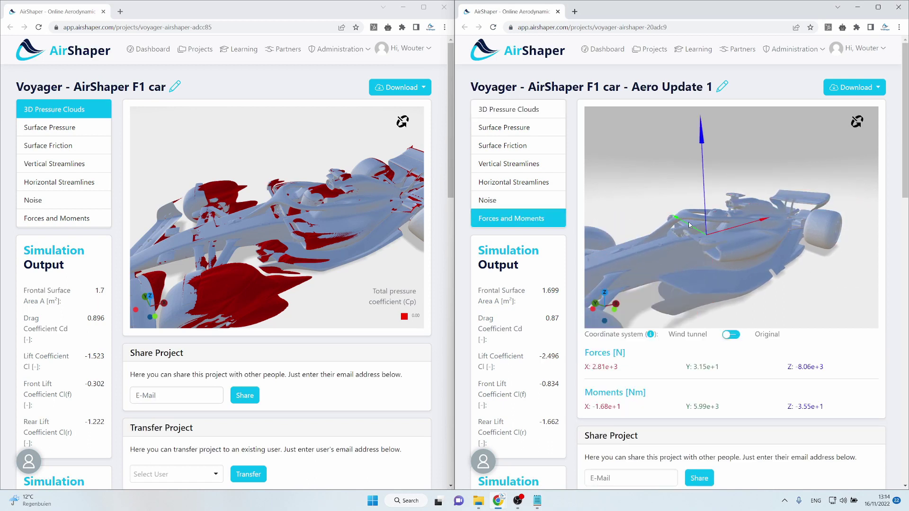
left_click(58, 217)
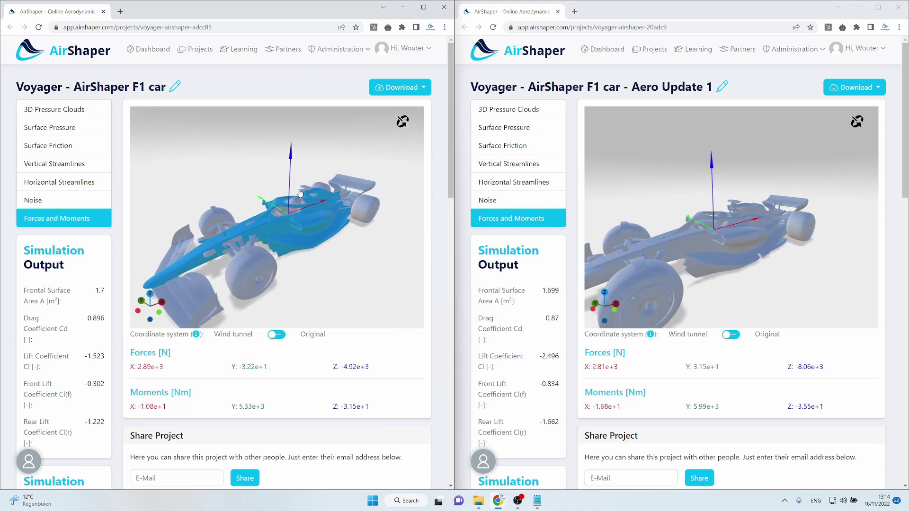
left_click_drag(300, 192, 260, 182)
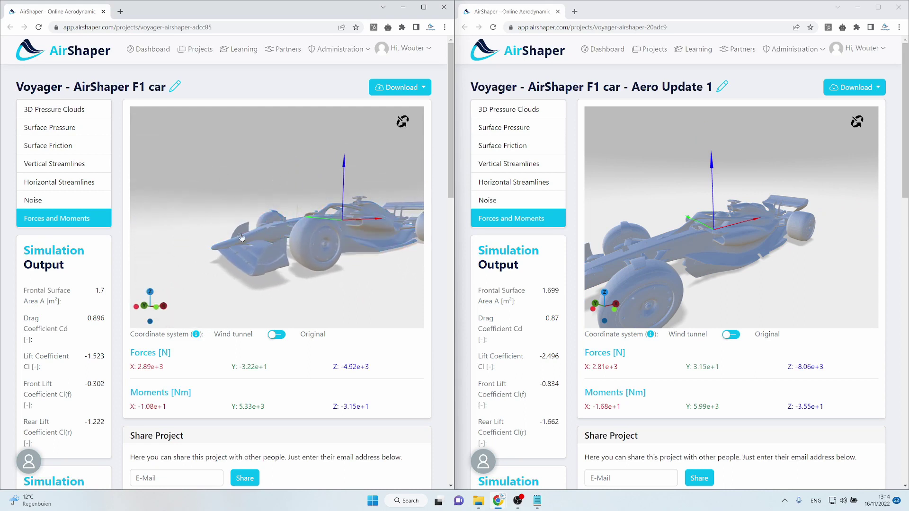
left_click_drag(663, 199, 745, 221)
right_click_drag(744, 221, 795, 178)
left_click_drag(301, 206, 276, 226)
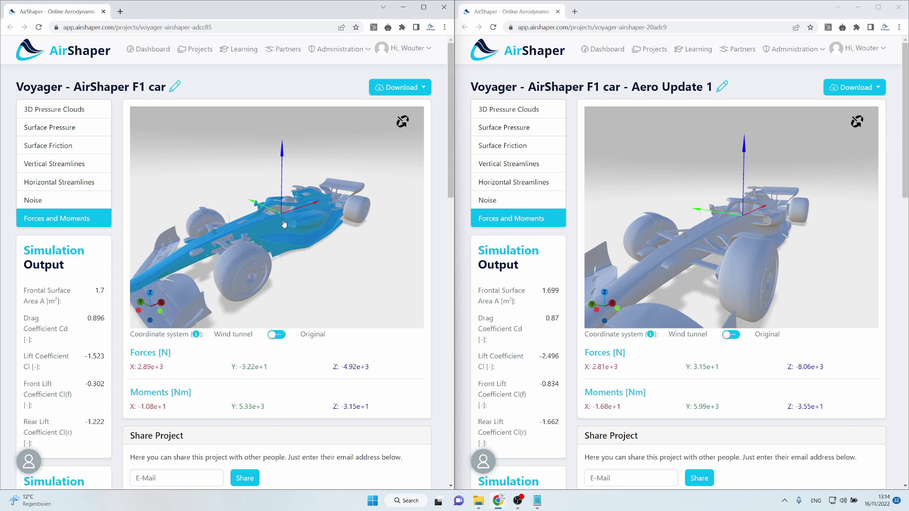
mouse_move(284, 222)
left_mouse_down()
mouse_move(319, 222)
mouse_move(290, 220)
left_mouse_up()
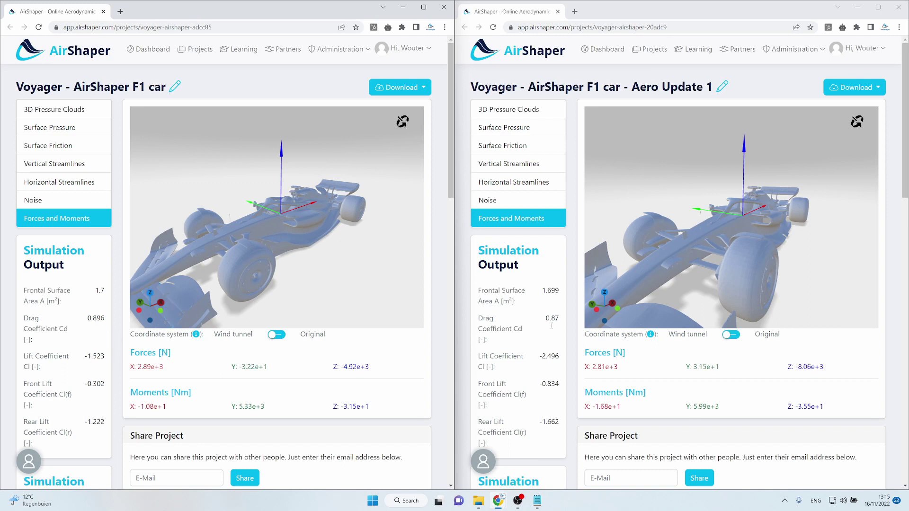
- Compare the drag and lift coefficients in the Simulation Output of both cars
left_click_drag(91, 320, 109, 321)
left_click(89, 322)
left_click_drag(85, 357, 107, 361)
left_click(94, 349)
left_click(543, 355)
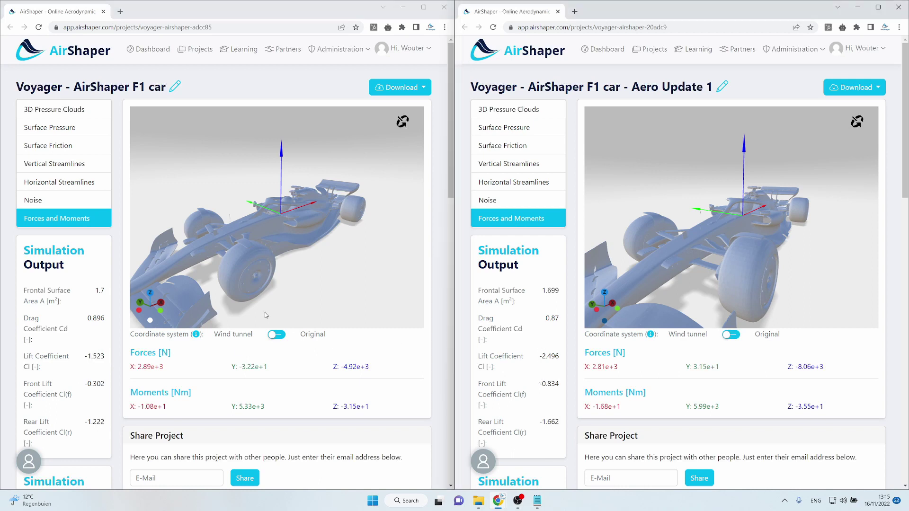
- View the original car from the side and check the wind speed in its Simulation Setup
left_click_drag(351, 260, 243, 173)
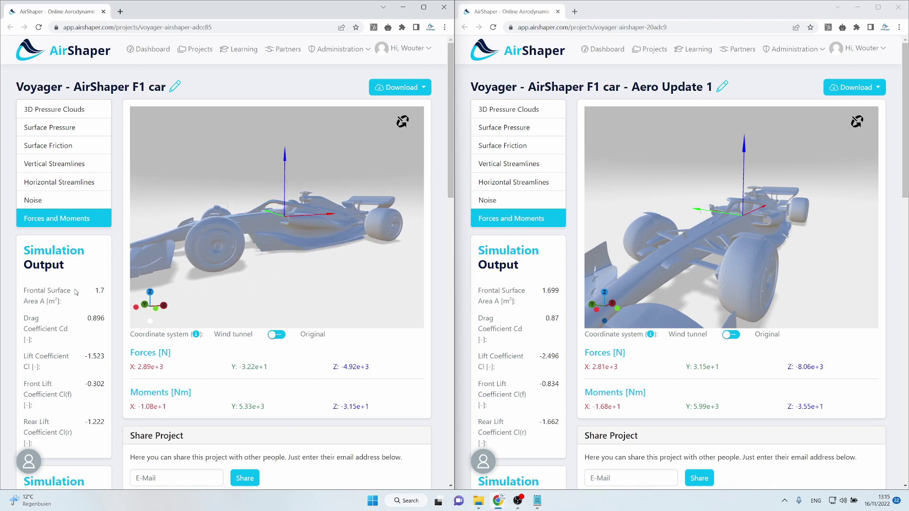
scroll(102, 400, "down", 5)
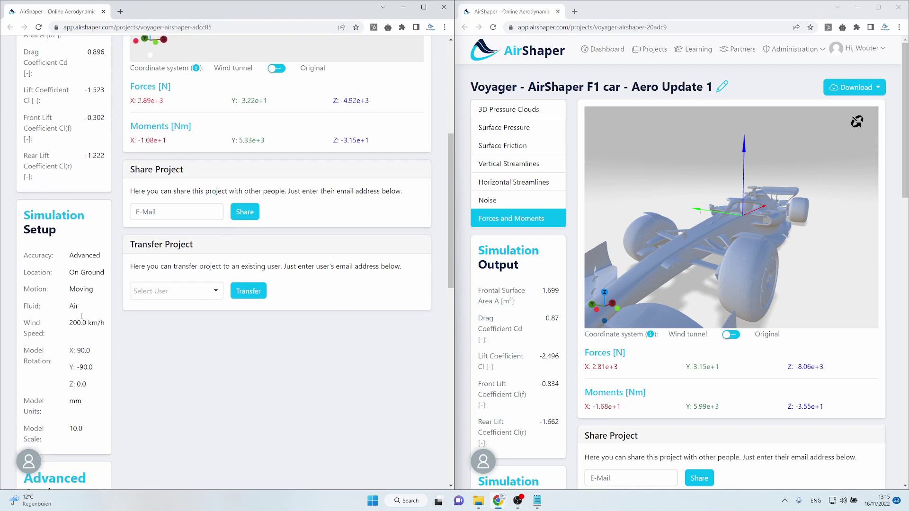
scroll(82, 318, "up", 5)
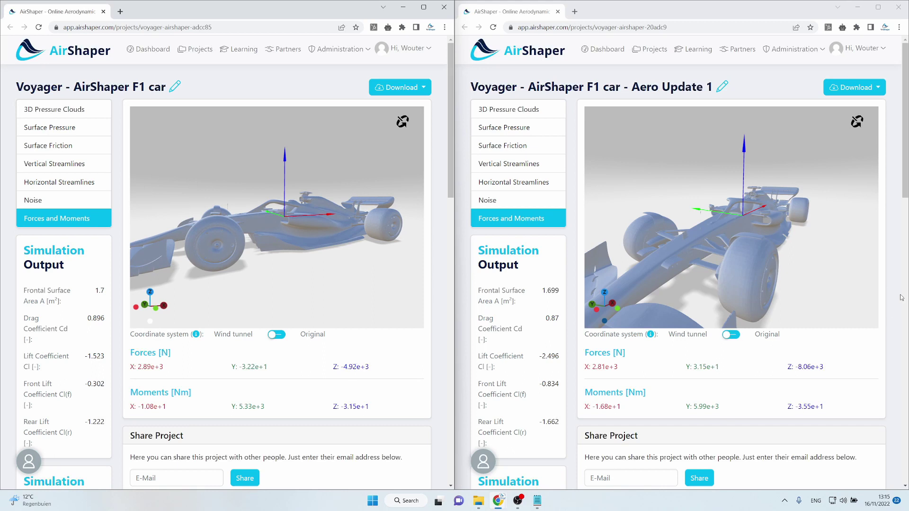
- View the Aero Update 1 model from the side, then show both cars from similar front three-quarter angles
left_click_drag(833, 282, 789, 282)
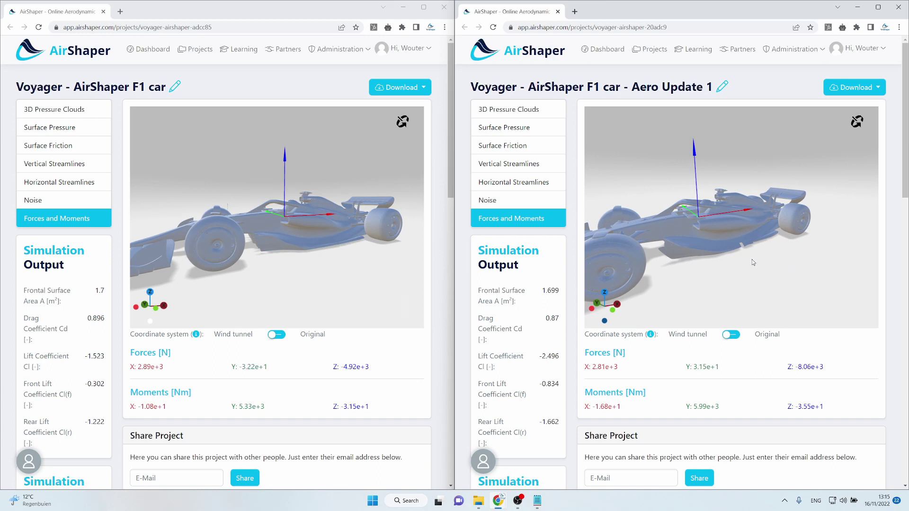
scroll(723, 263, "down", 3)
left_click_drag(700, 245, 727, 252)
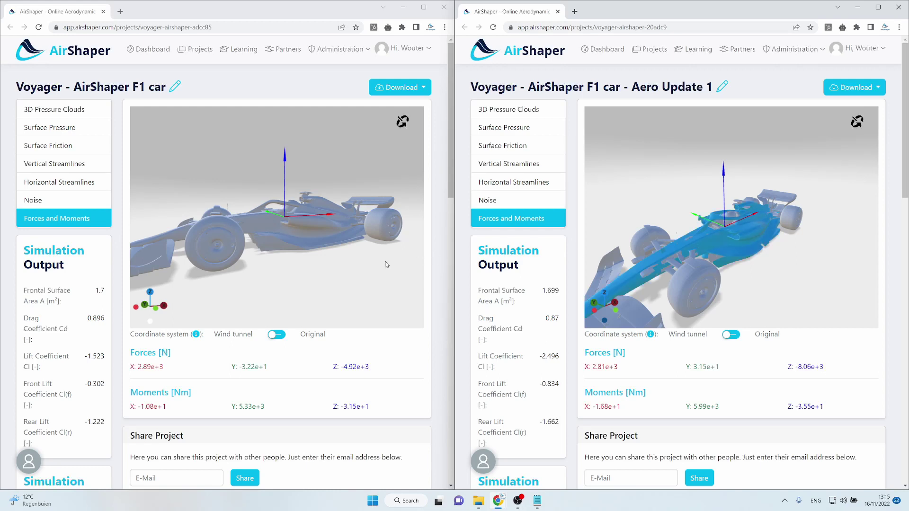
left_click(328, 271)
left_click(694, 169)
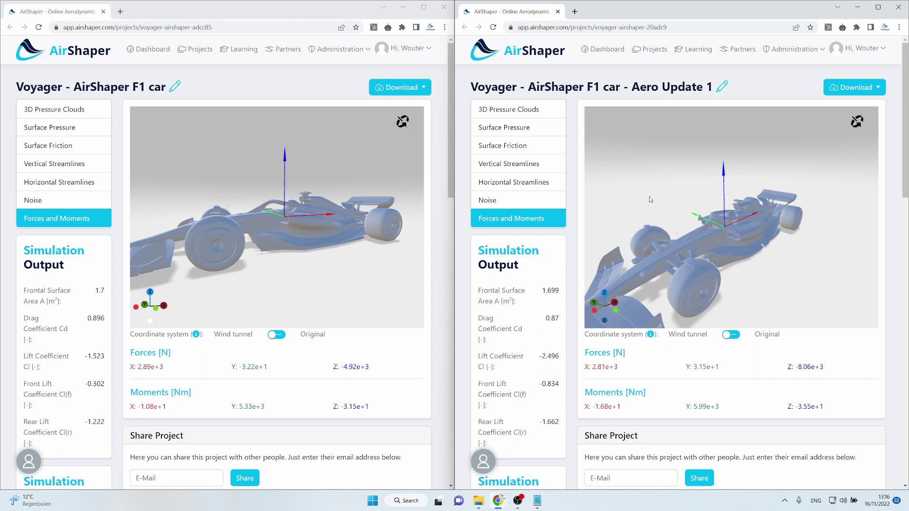
left_click_drag(657, 186, 652, 184)
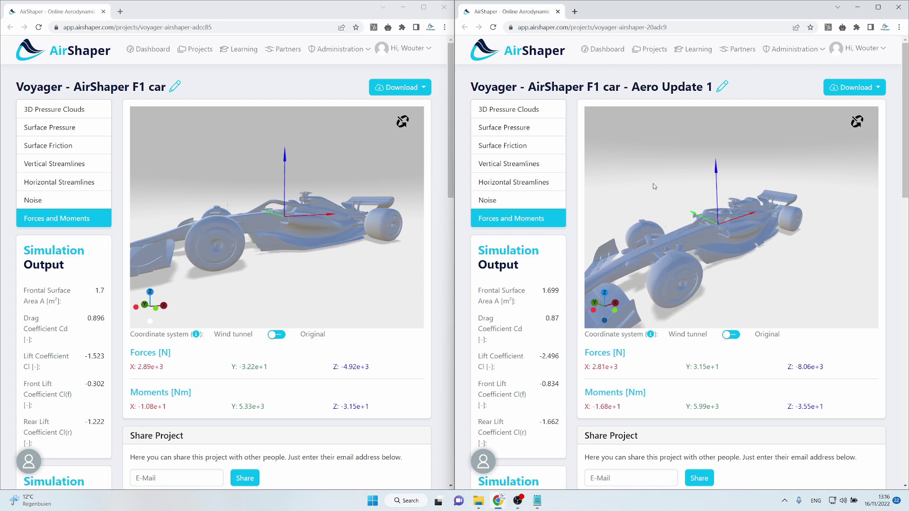
left_click_drag(305, 183, 130, 209)
left_click(50, 204)
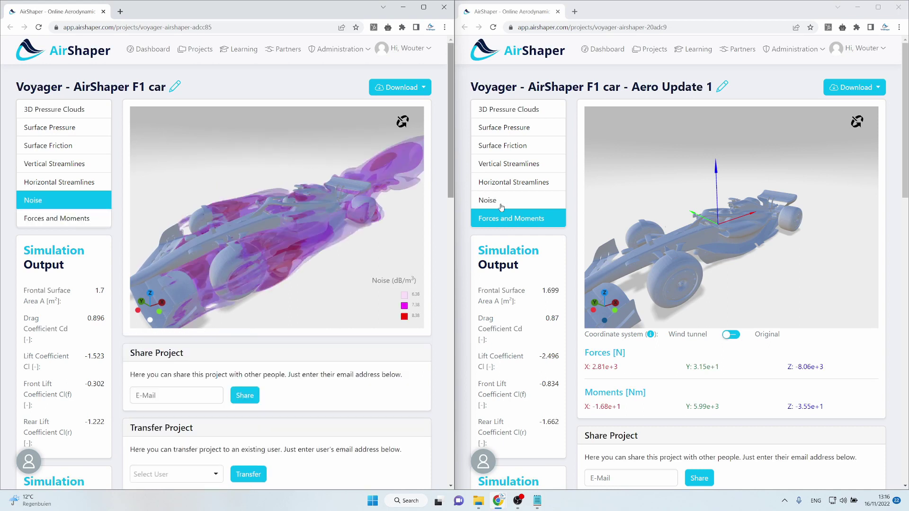
left_click(511, 205)
left_click(514, 219)
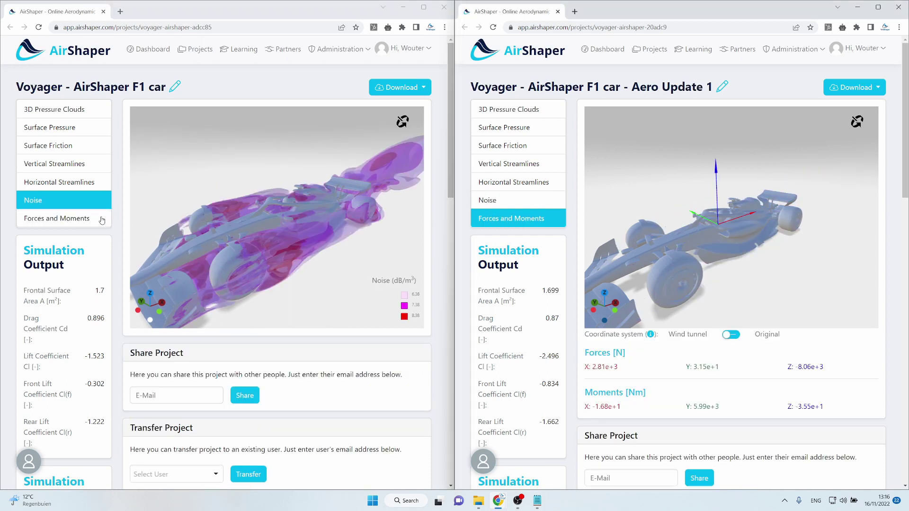
left_click(96, 219)
- Select the main body and then the nearer front wing element on each car to compare their individual forces and moments
left_click(254, 237)
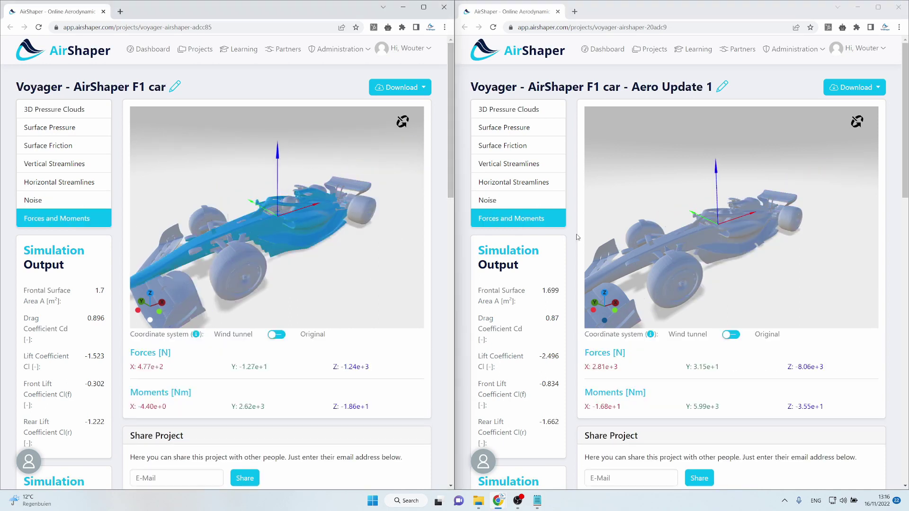
left_click(693, 246)
left_click(676, 274)
left_click(610, 298)
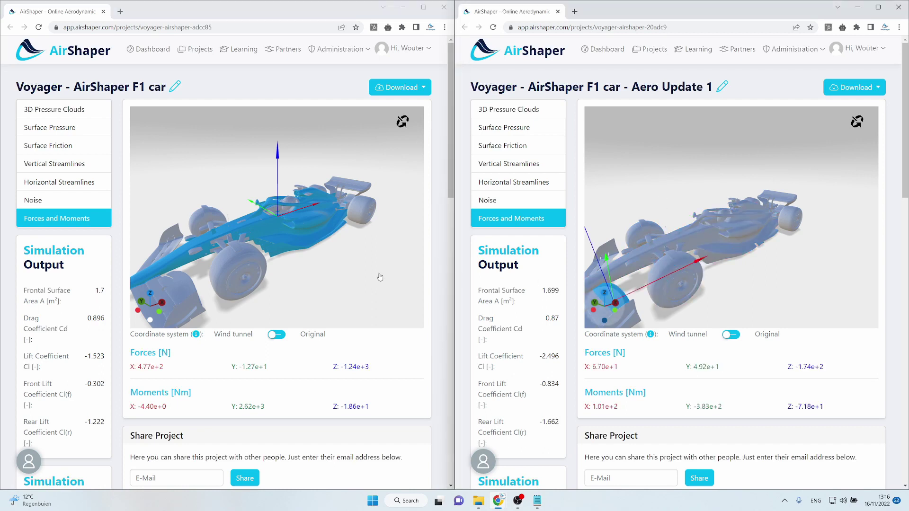
left_click(238, 272)
left_click(161, 288)
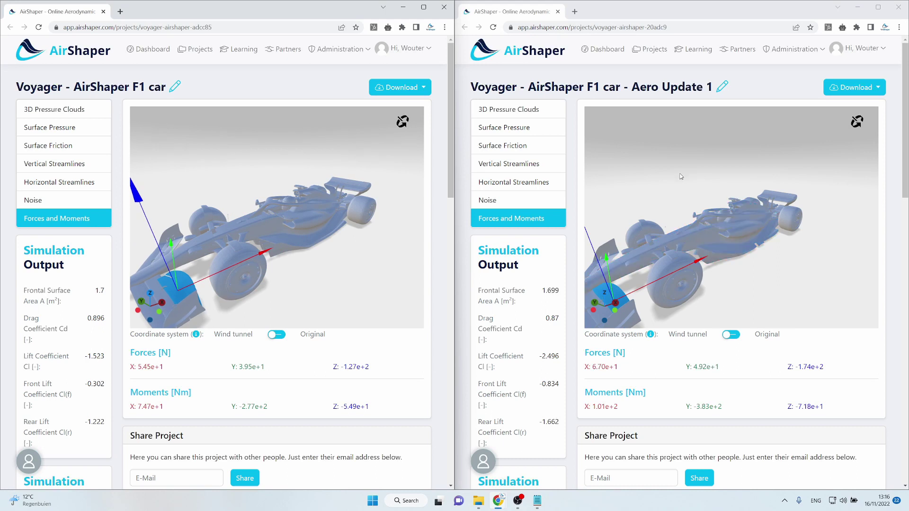
- View both cars from a matching raised front angle and highlight "Aero Update 1" in the updated project's title
left_click_drag(677, 172, 701, 177)
left_click_drag(312, 160, 329, 173)
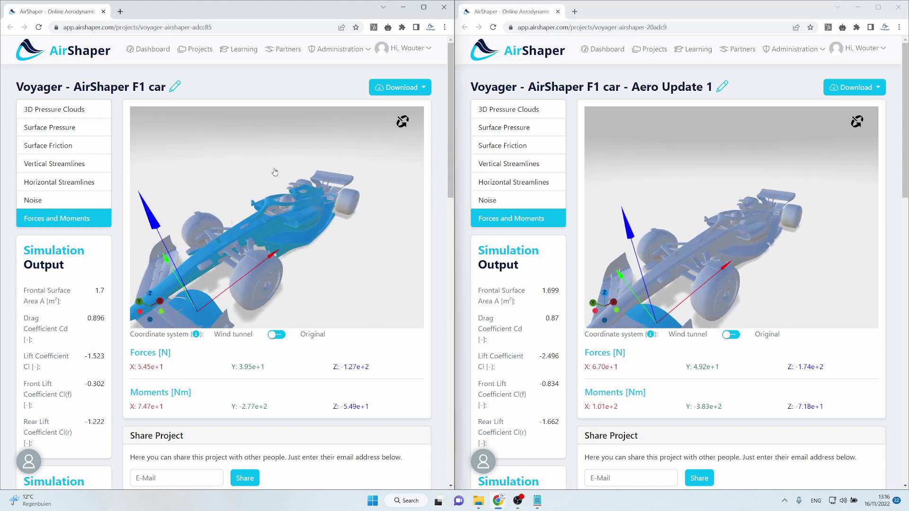
left_click(674, 189)
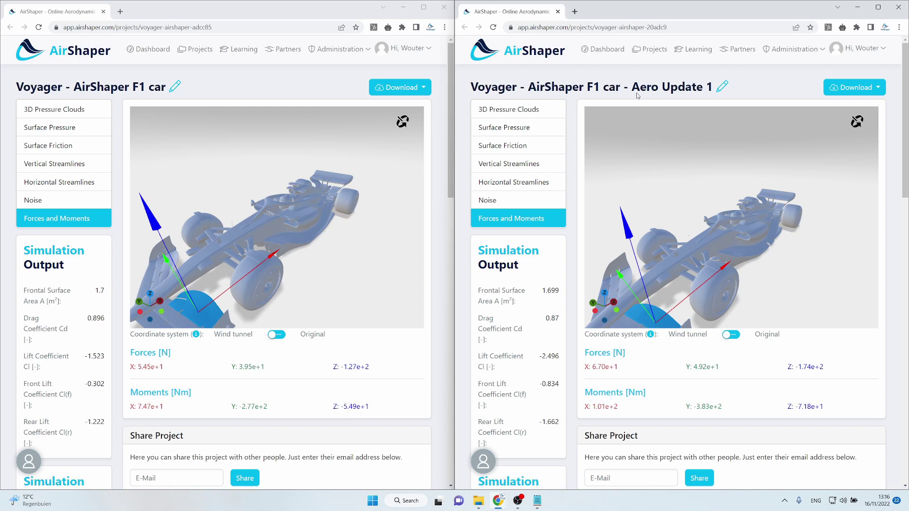
left_click_drag(632, 90, 712, 89)
left_click(753, 88)
- Switch to the grouped Reddit and Notepad windows and show the r/airshaper community feed
mouse_move(501, 503)
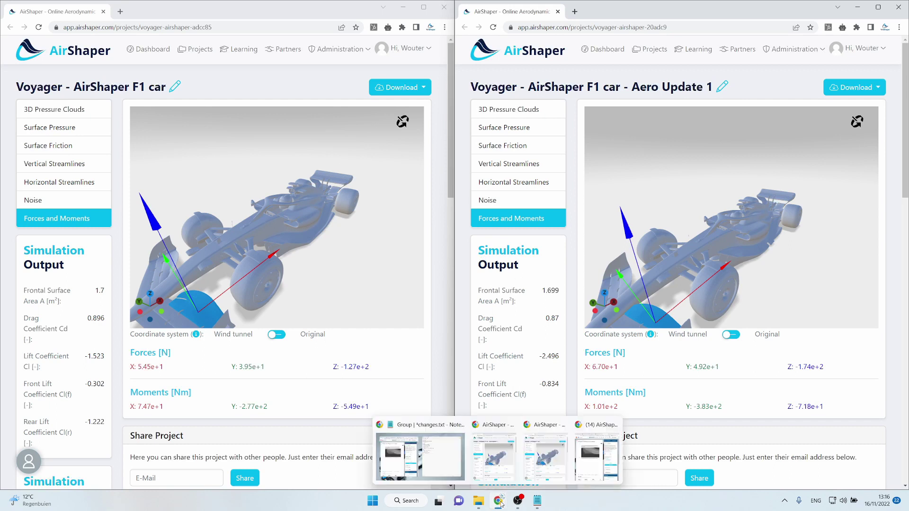
left_click(433, 462)
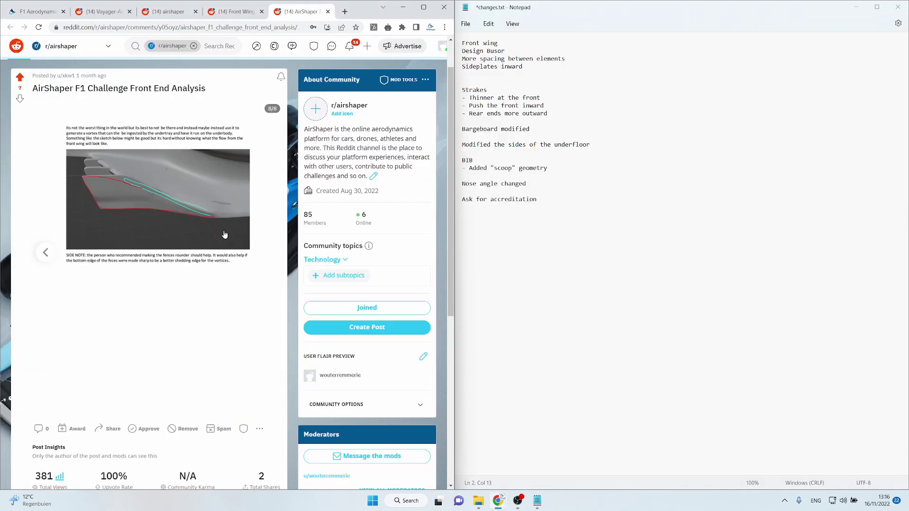
left_click(110, 14)
left_click(164, 10)
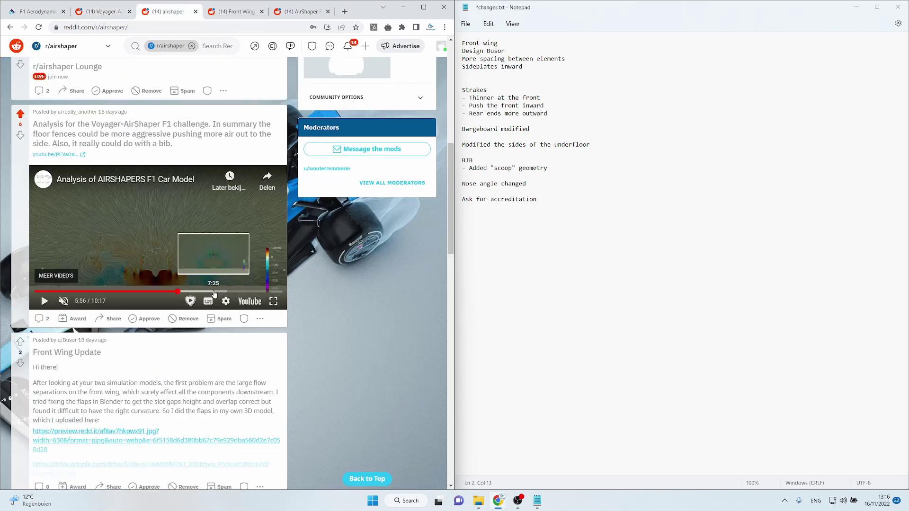